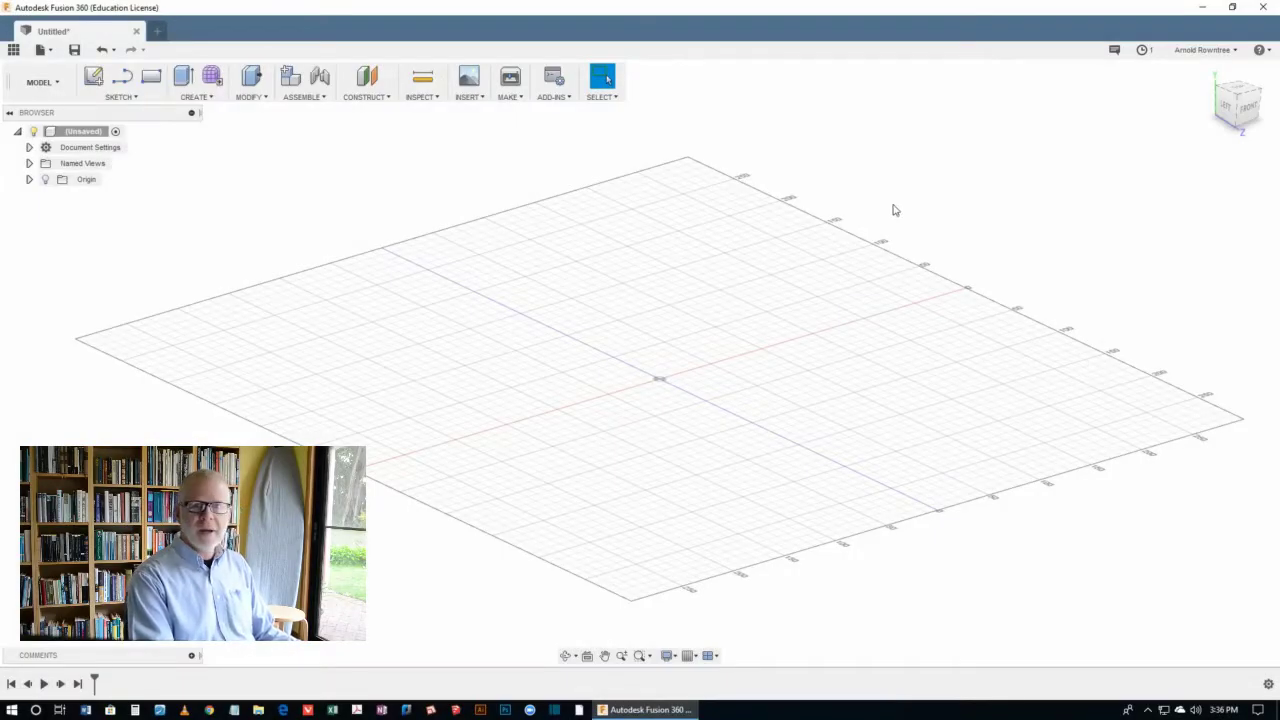
Start a new sketch on the front-facing vertical origin plane
key(s)
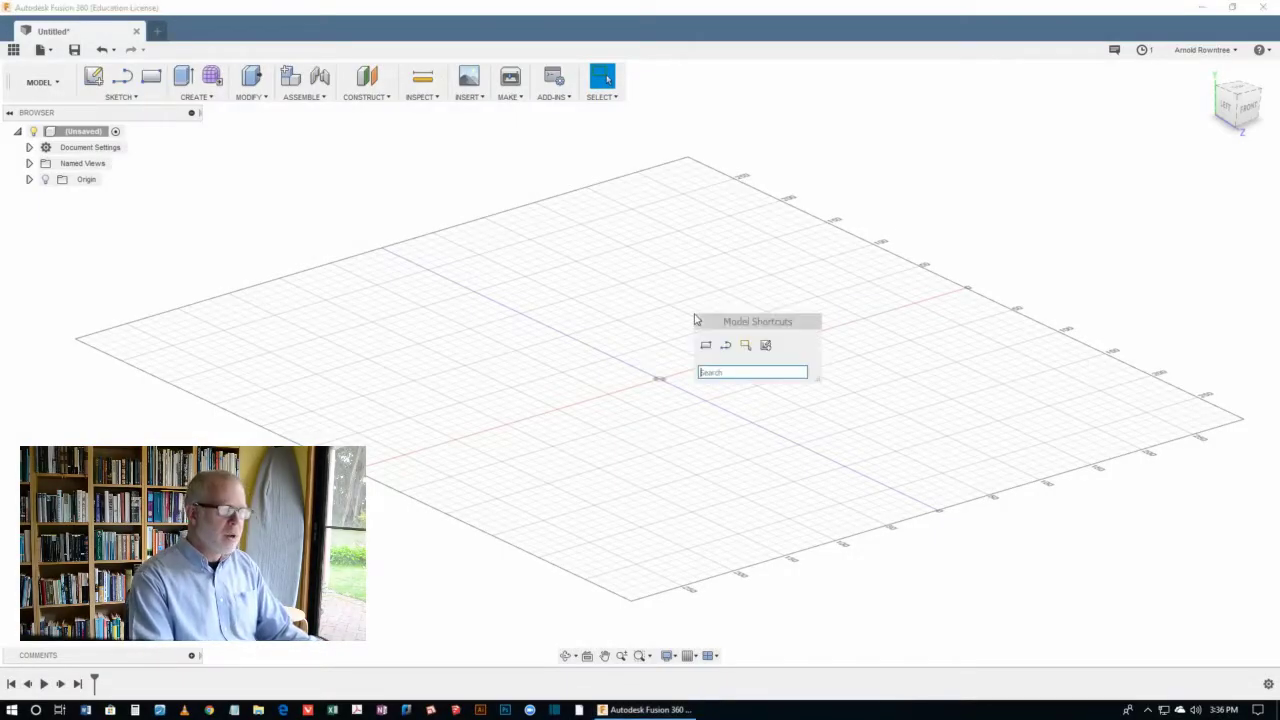
click(766, 346)
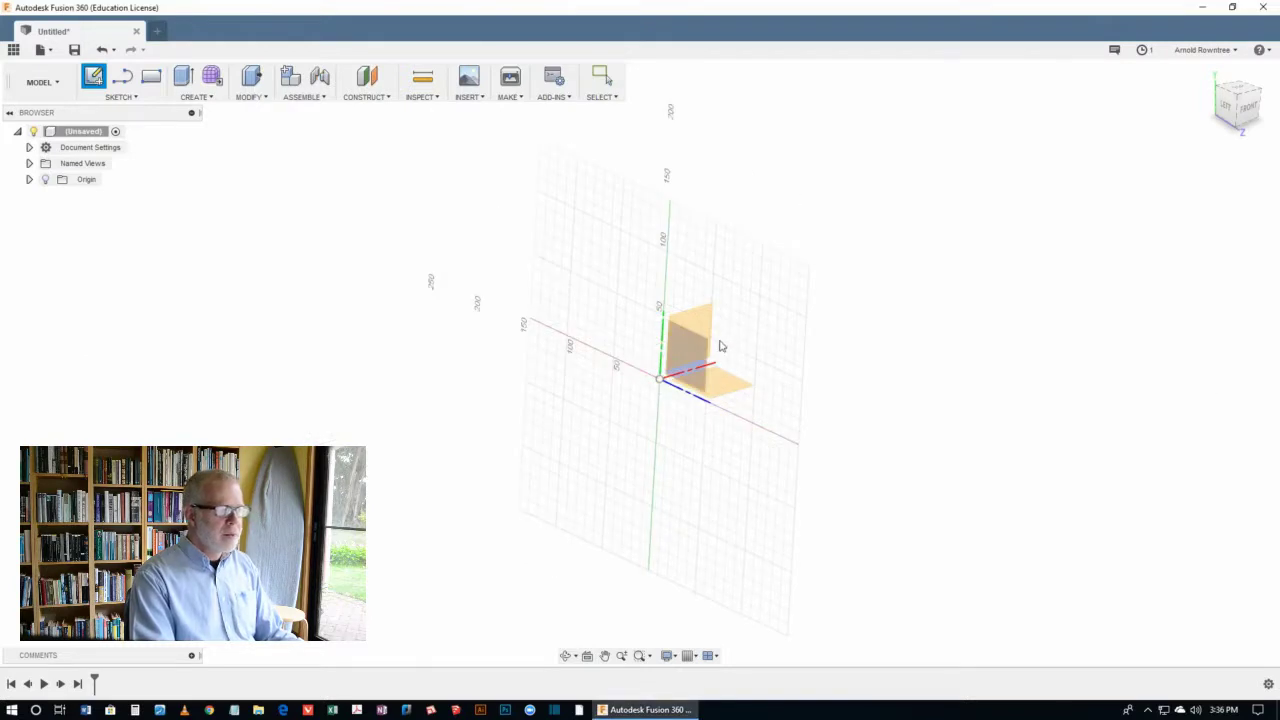
click(686, 334)
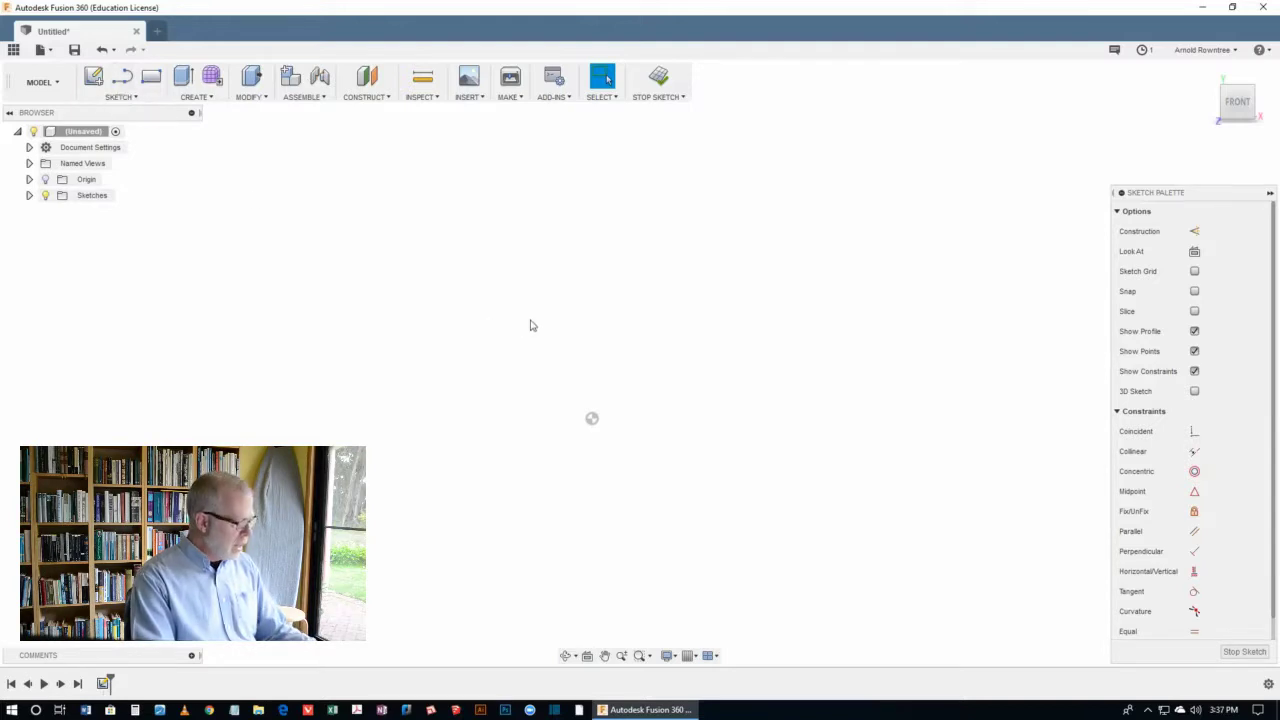
Sketch a closed profile with a horizontal base, about 53 mm left edge, stepped ledge, about 38 mm riser, 63 mm radius tangent arc and slanted right edge
key(l)
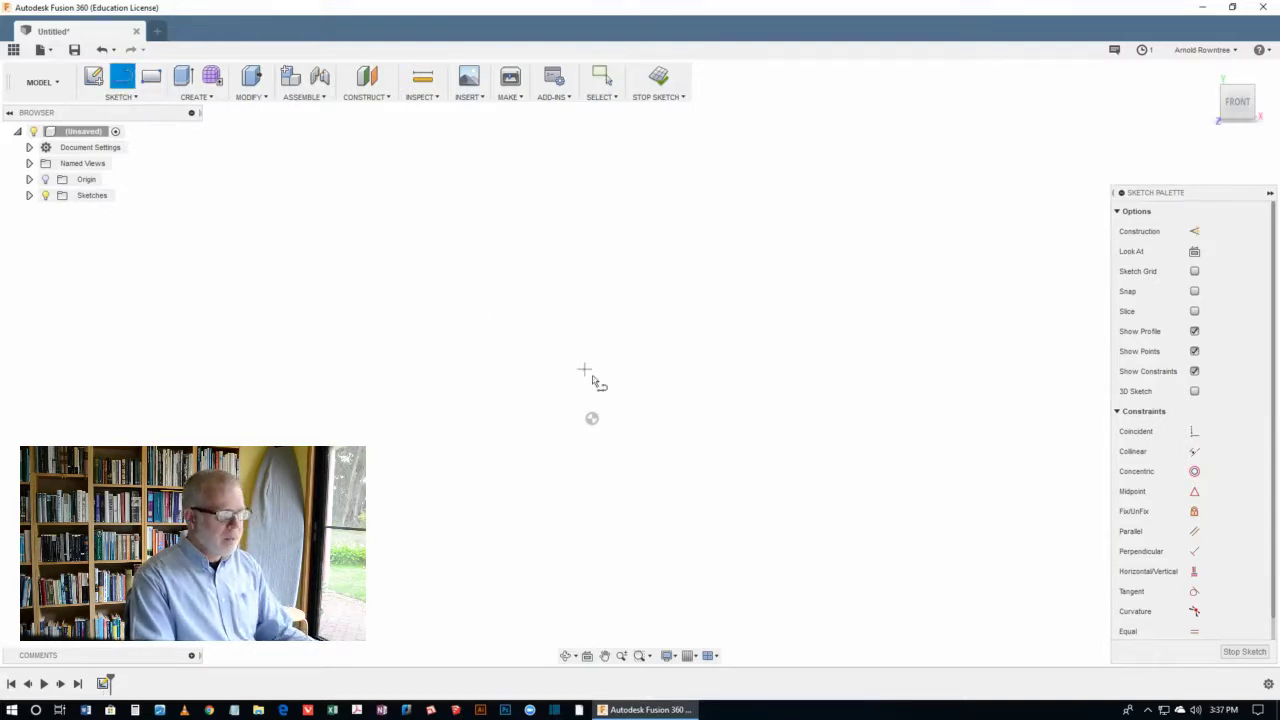
click(650, 462)
click(383, 462)
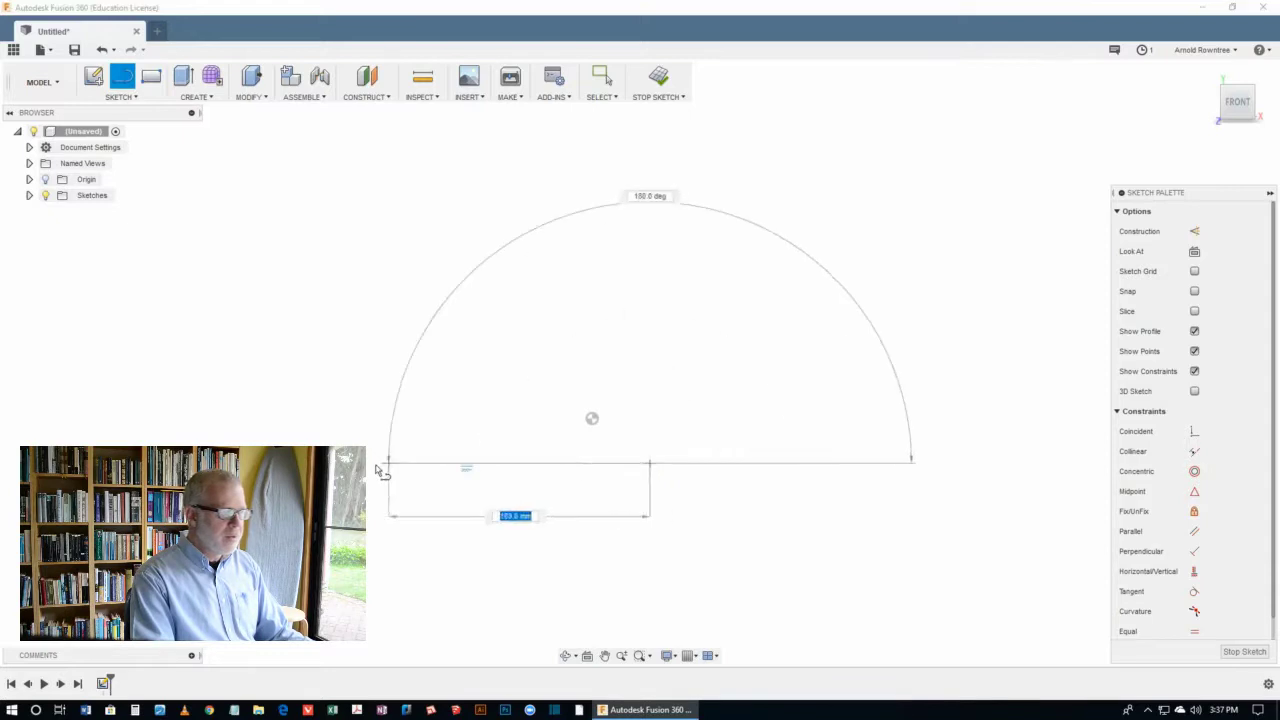
mouse_move(383, 462)
mouse_down()
mouse_move(590, 430)
mouse_move(918, 462)
mouse_up()
click(274, 462)
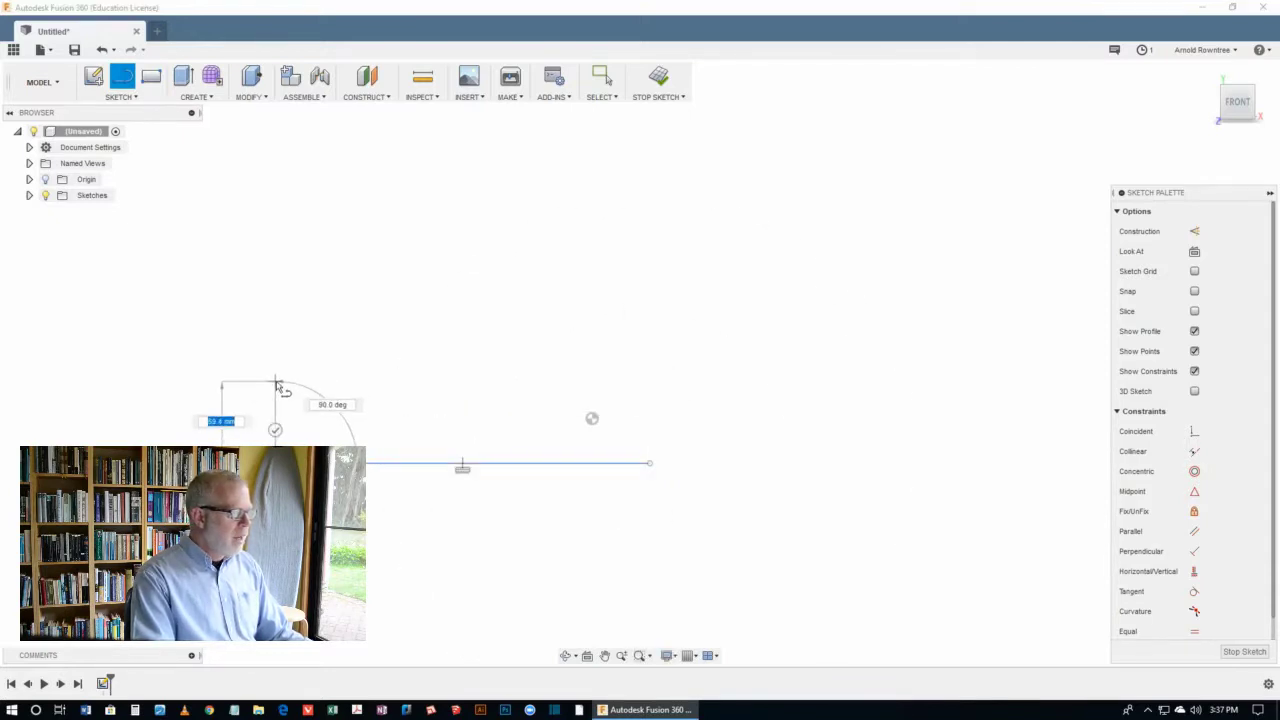
click(275, 390)
click(450, 390)
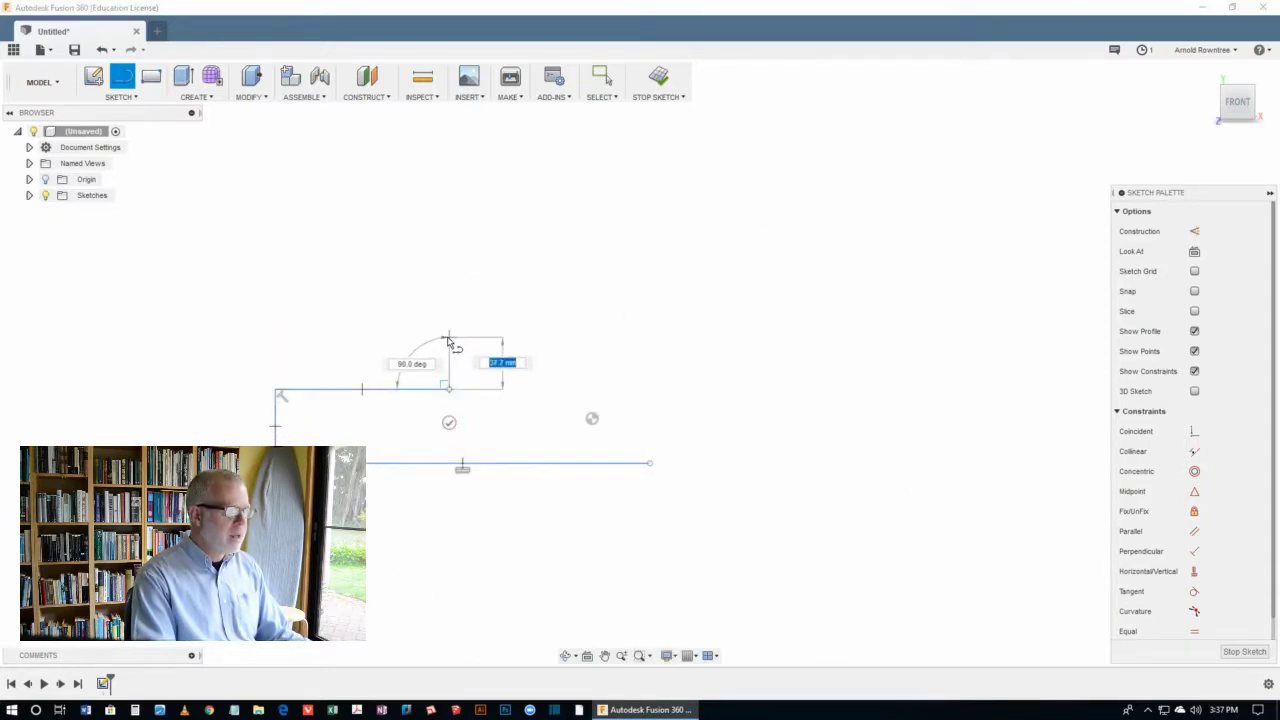
click(450, 338)
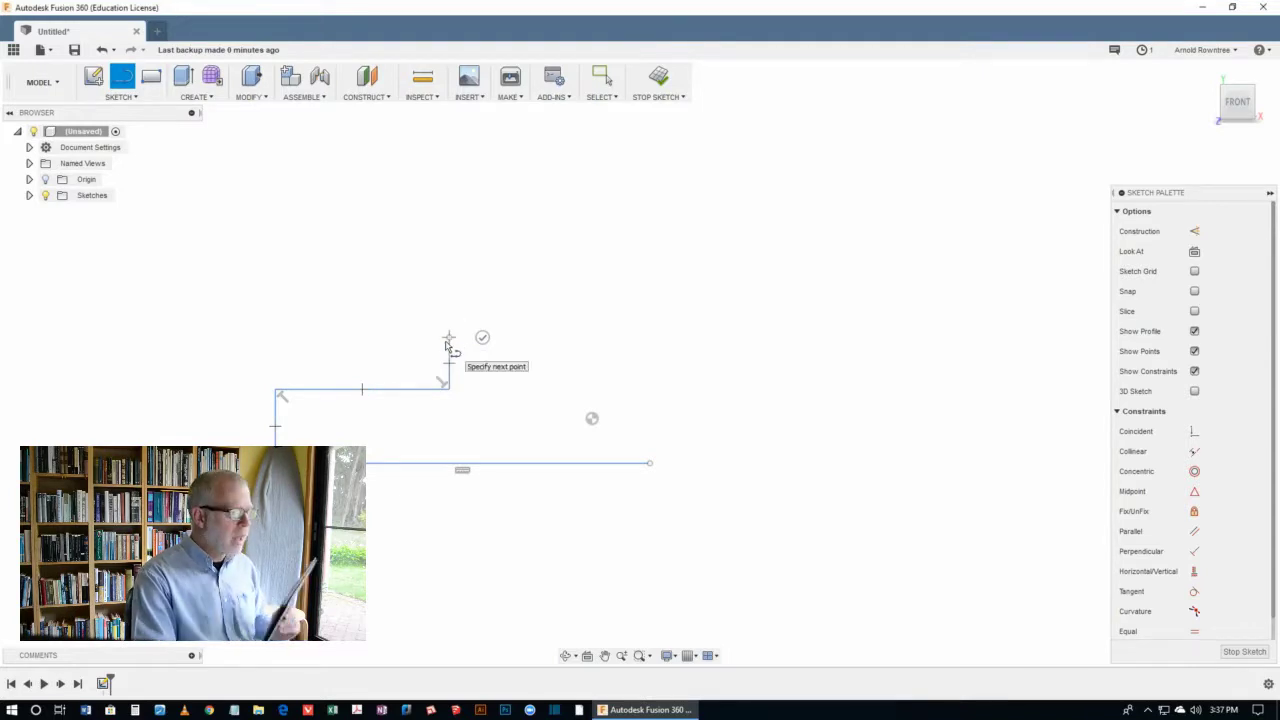
drag(450, 338, 624, 332)
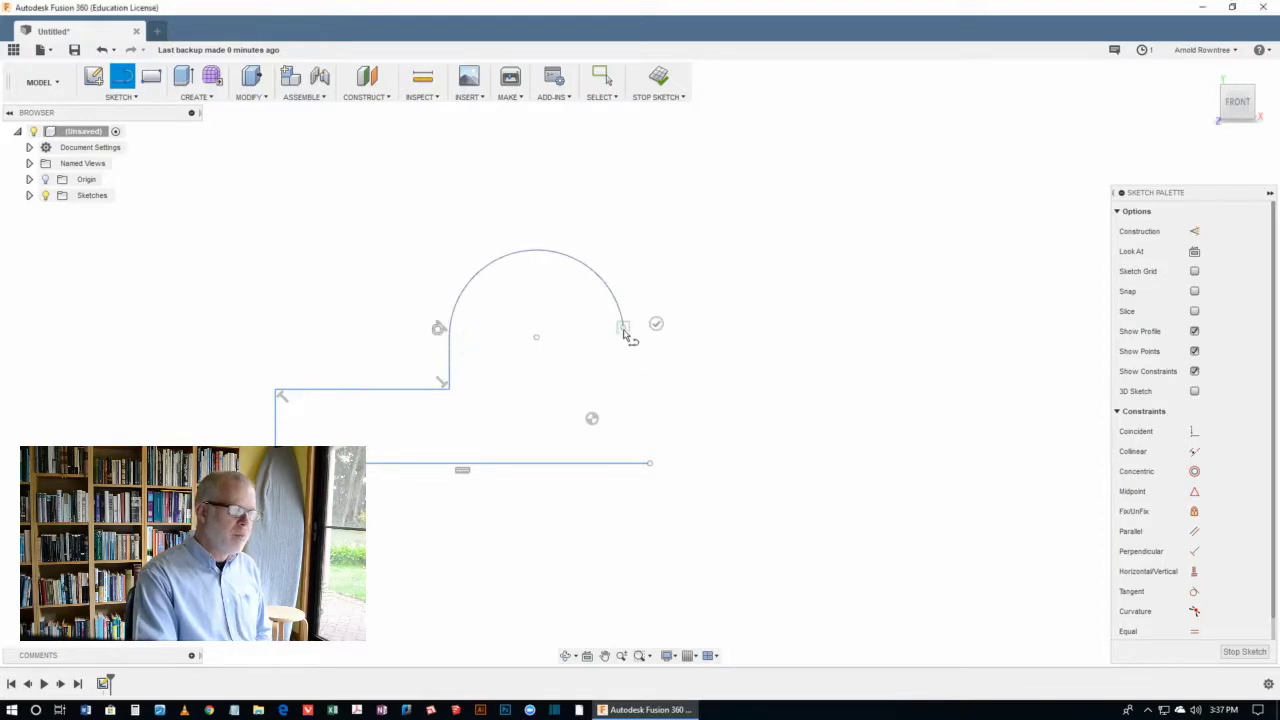
click(649, 463)
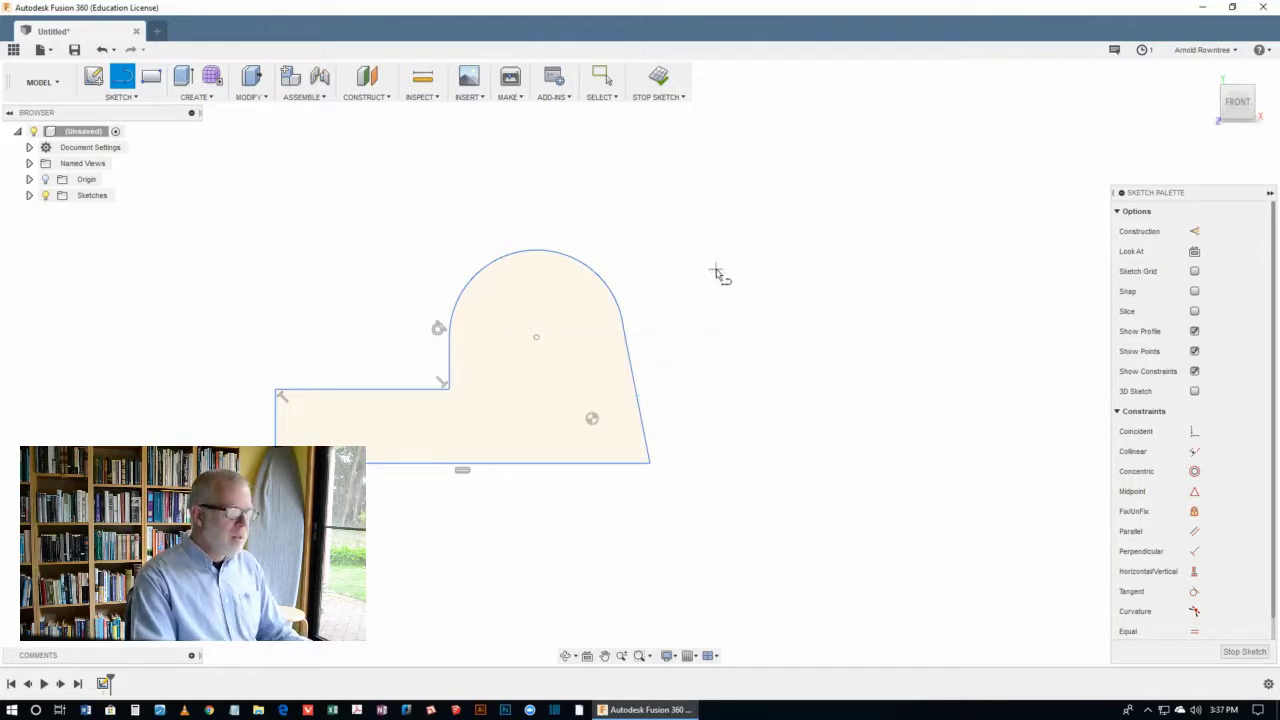
Apply a Horizontal/Vertical constraint to the slanted right edge of the profile
key(s)
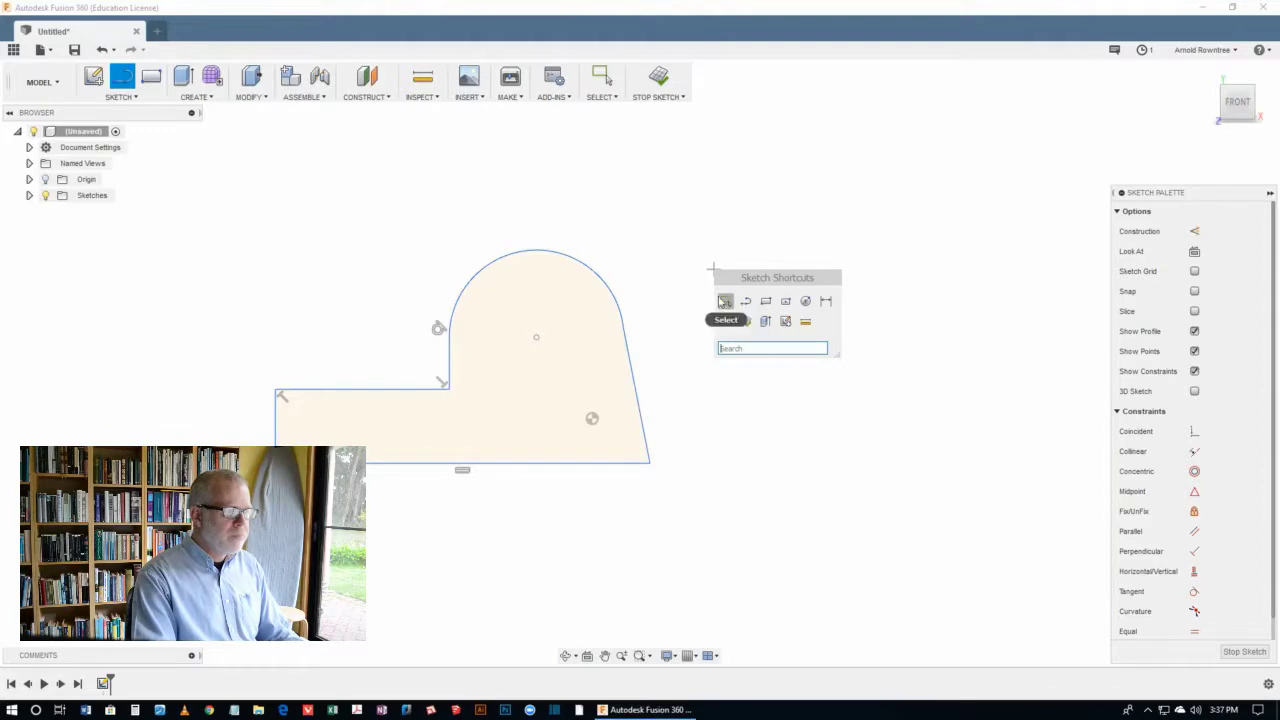
click(725, 301)
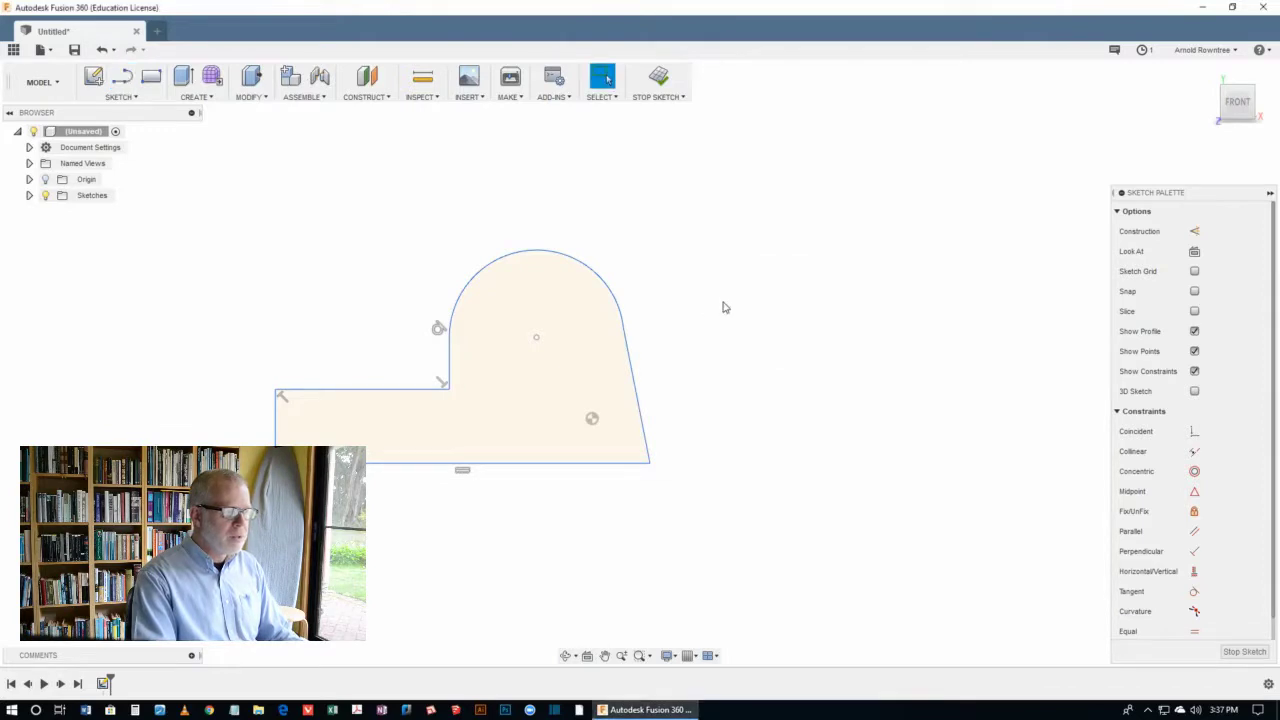
click(634, 378)
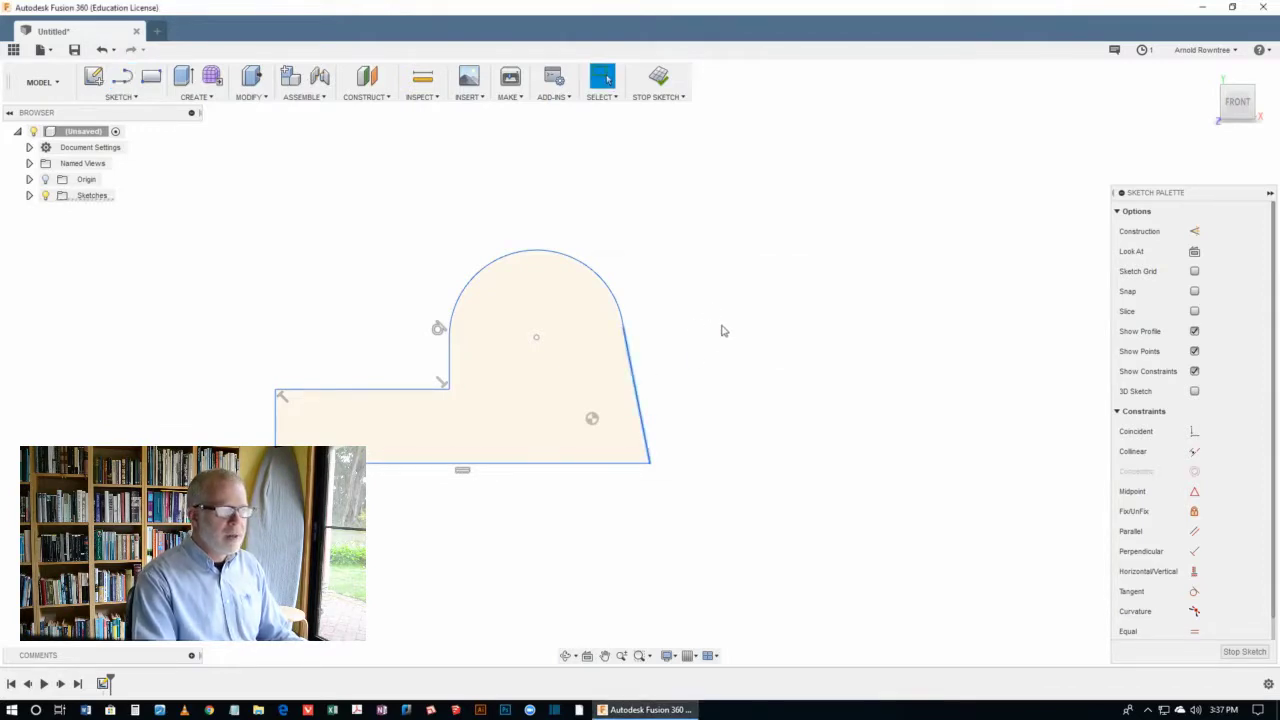
click(1195, 572)
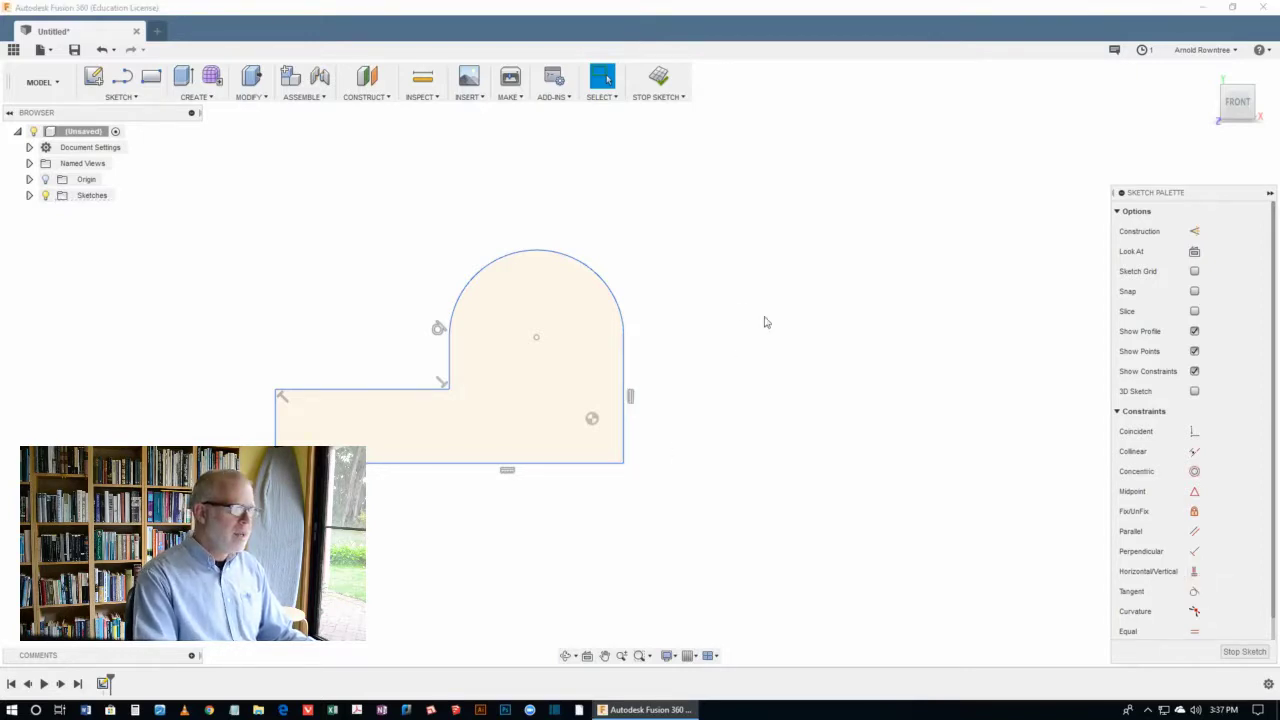
Make the top arc tangent to the vertical right edge of the profile
click(601, 266)
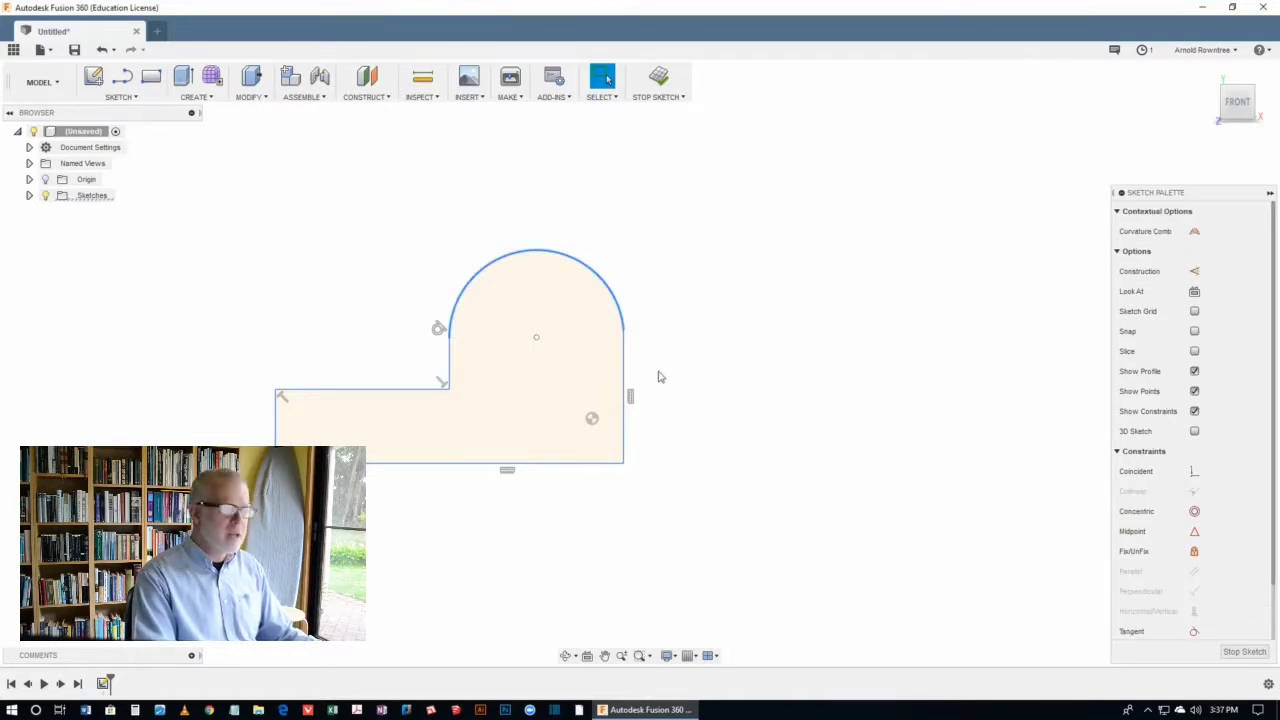
shift+click(624, 377)
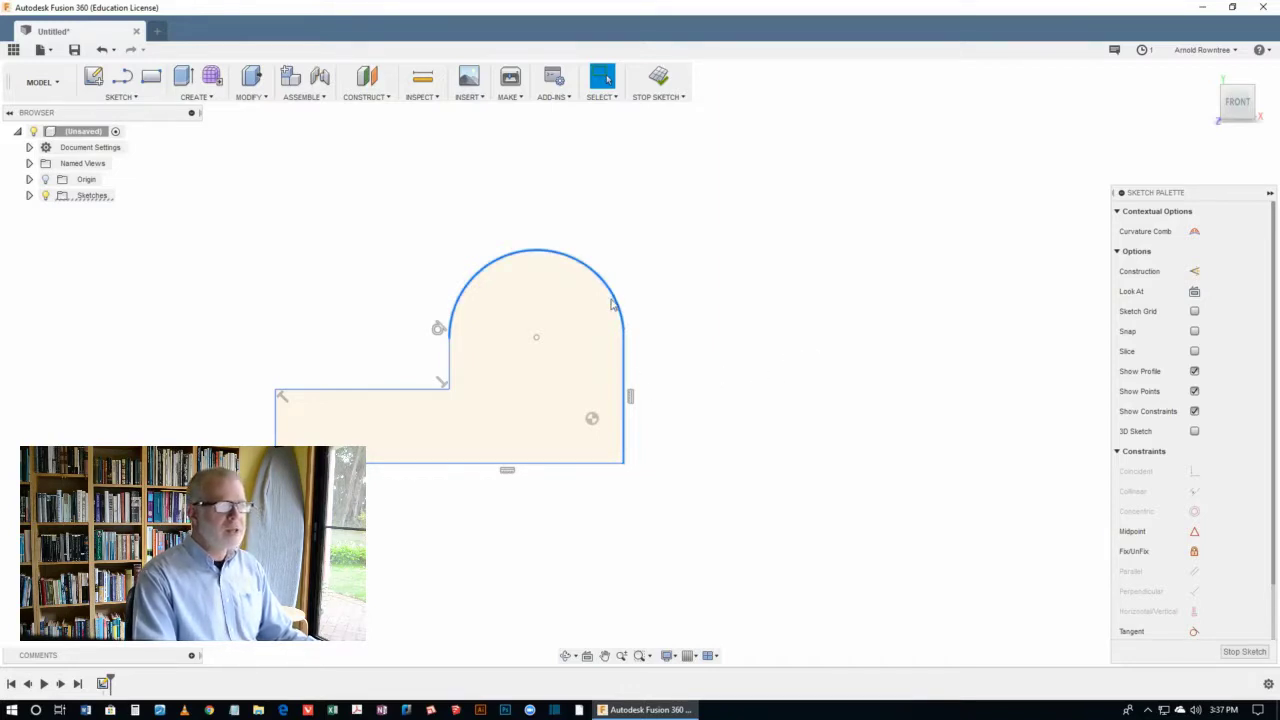
click(1193, 632)
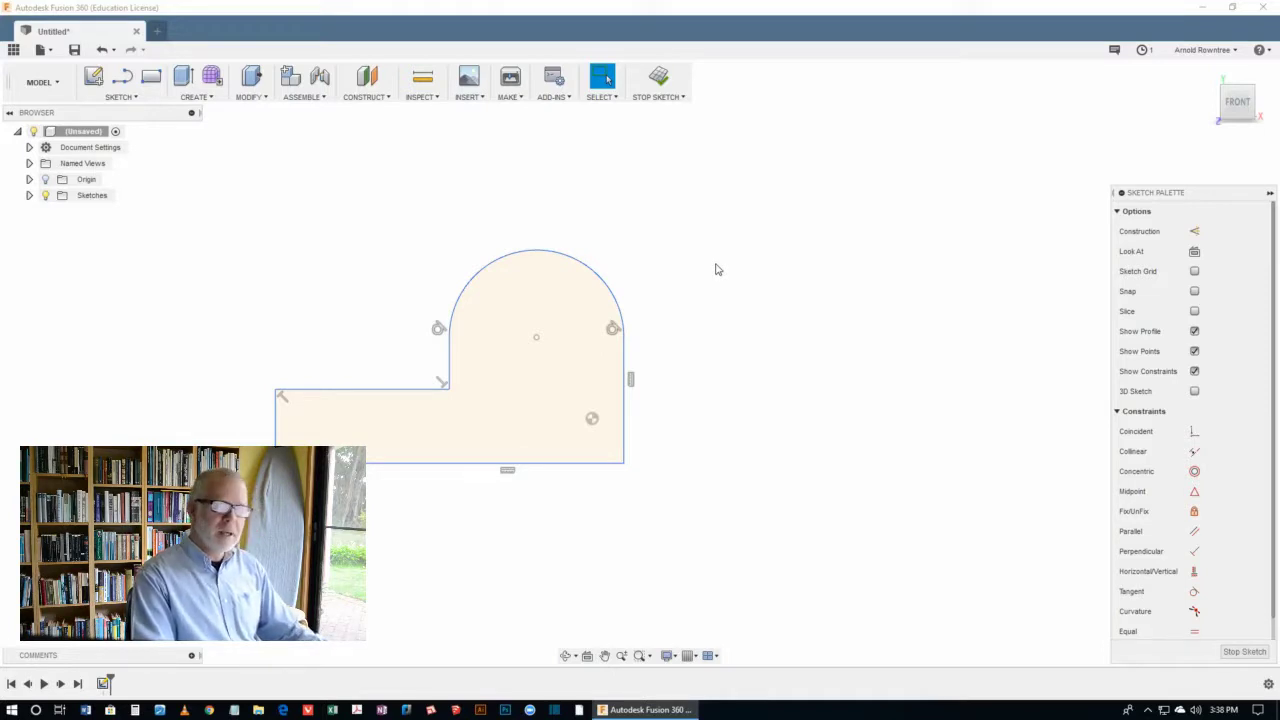
Dimension the top arc with a radius of 30 mm
key(d)
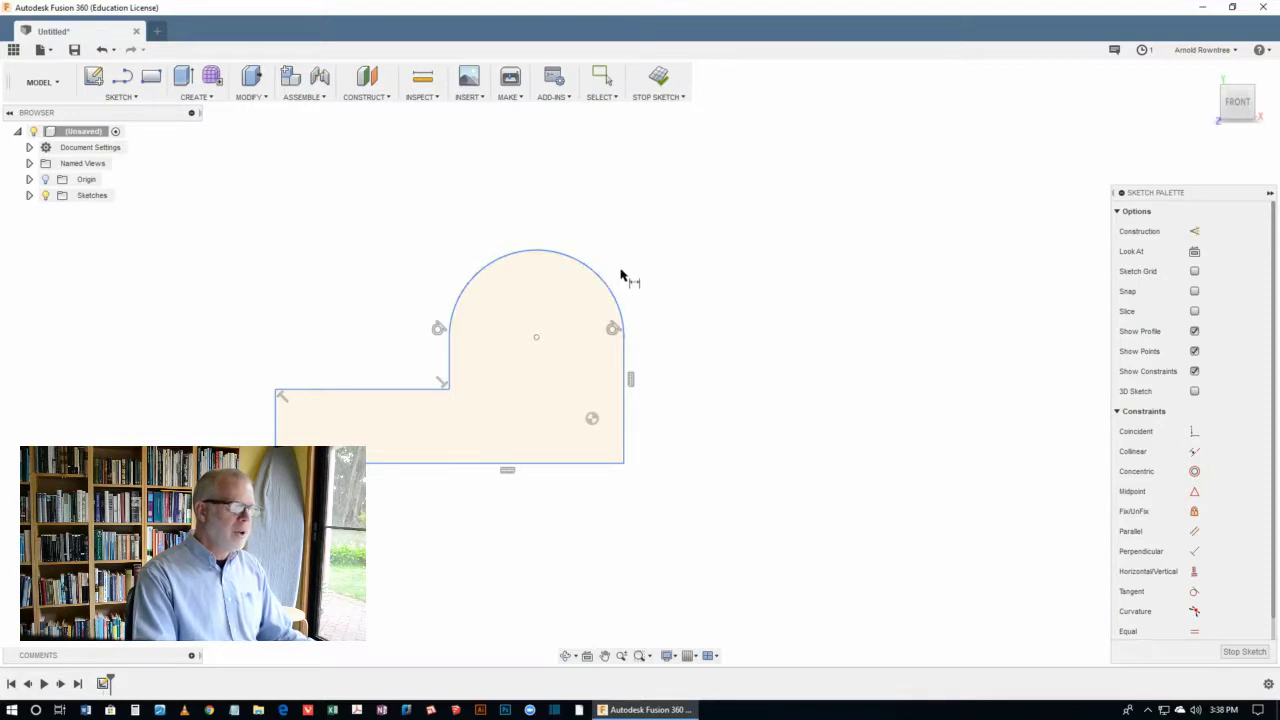
click(121, 97)
click(196, 97)
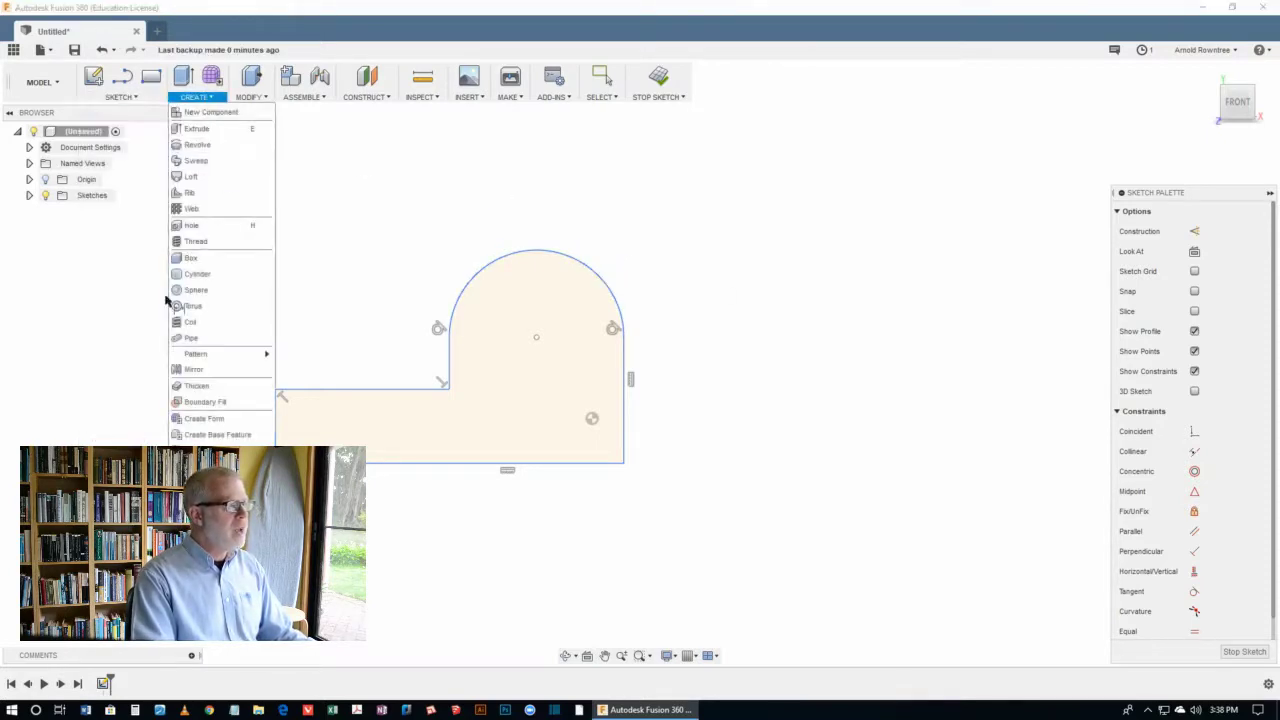
click(588, 270)
click(700, 228)
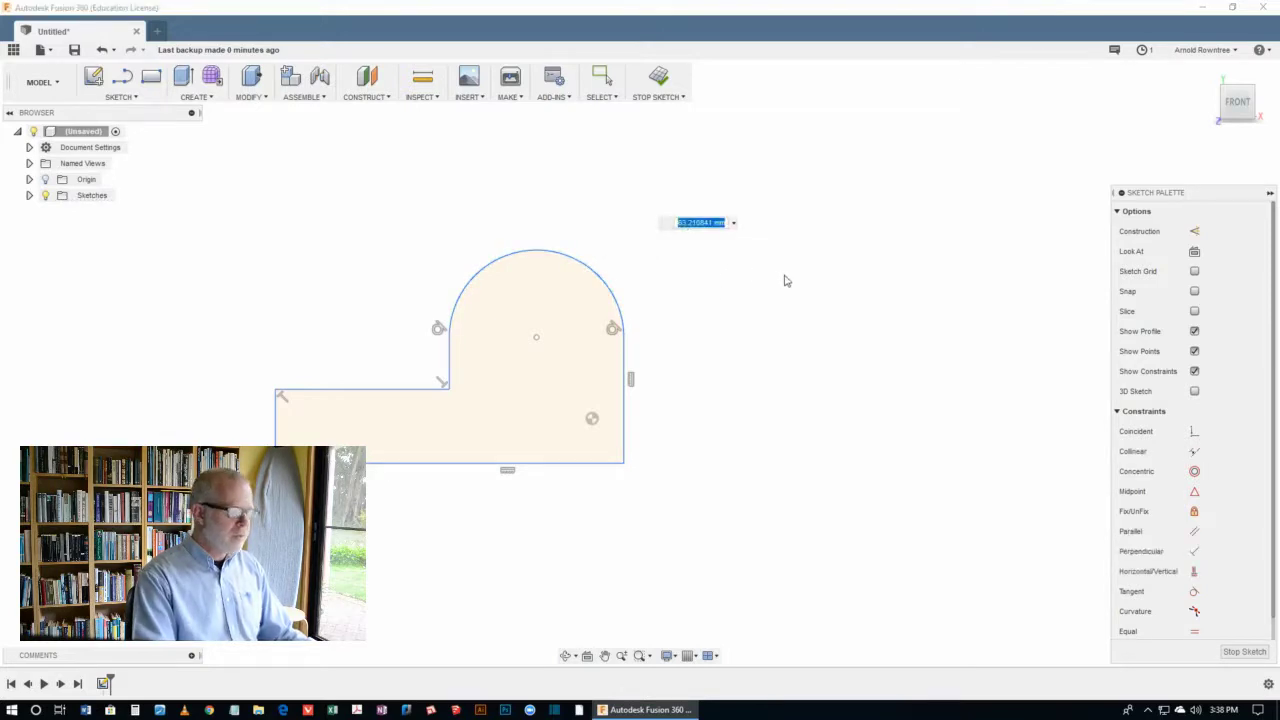
text(30)
key(Return)
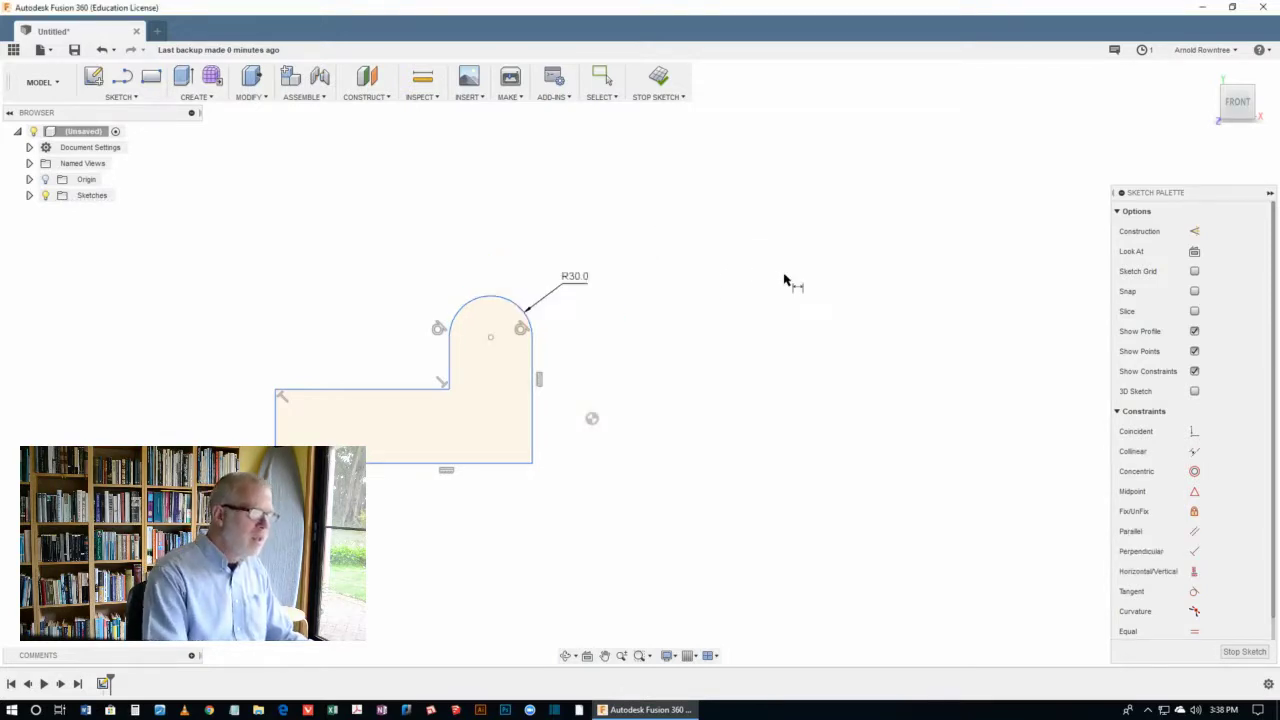
Dimension the bottom edge of the profile to a length of 150 mm
click(392, 463)
click(378, 543)
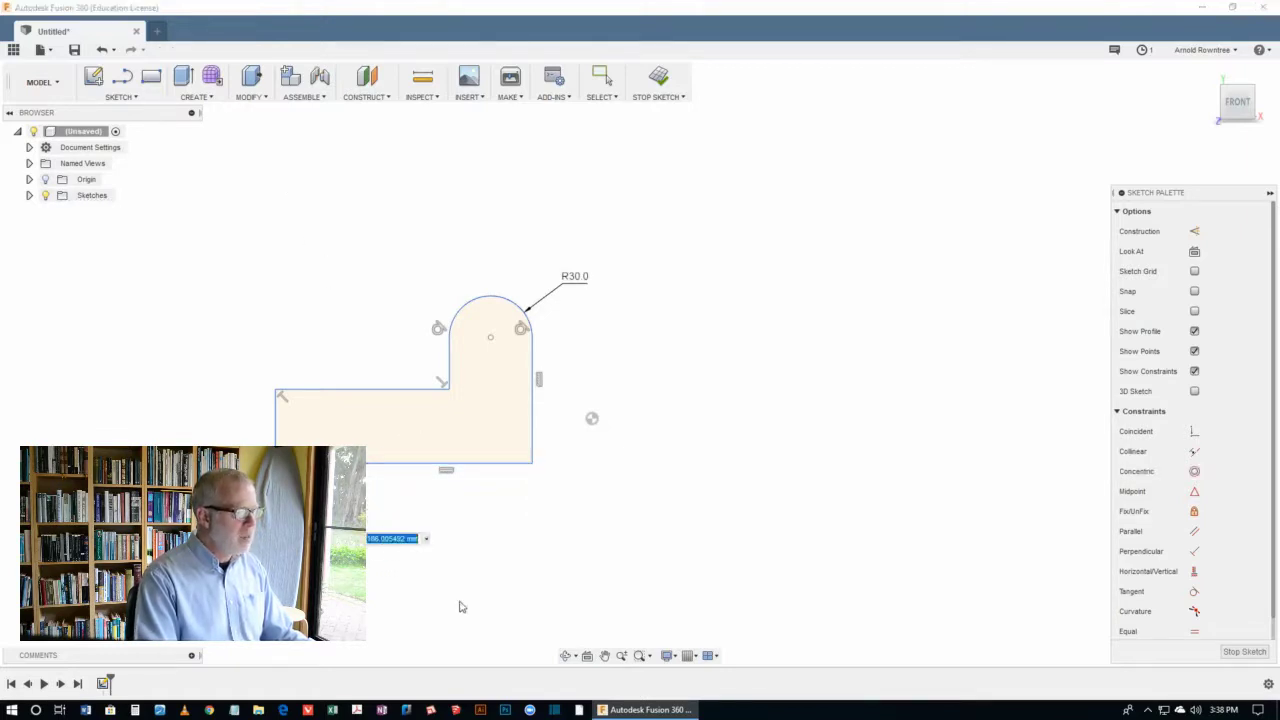
text(150)
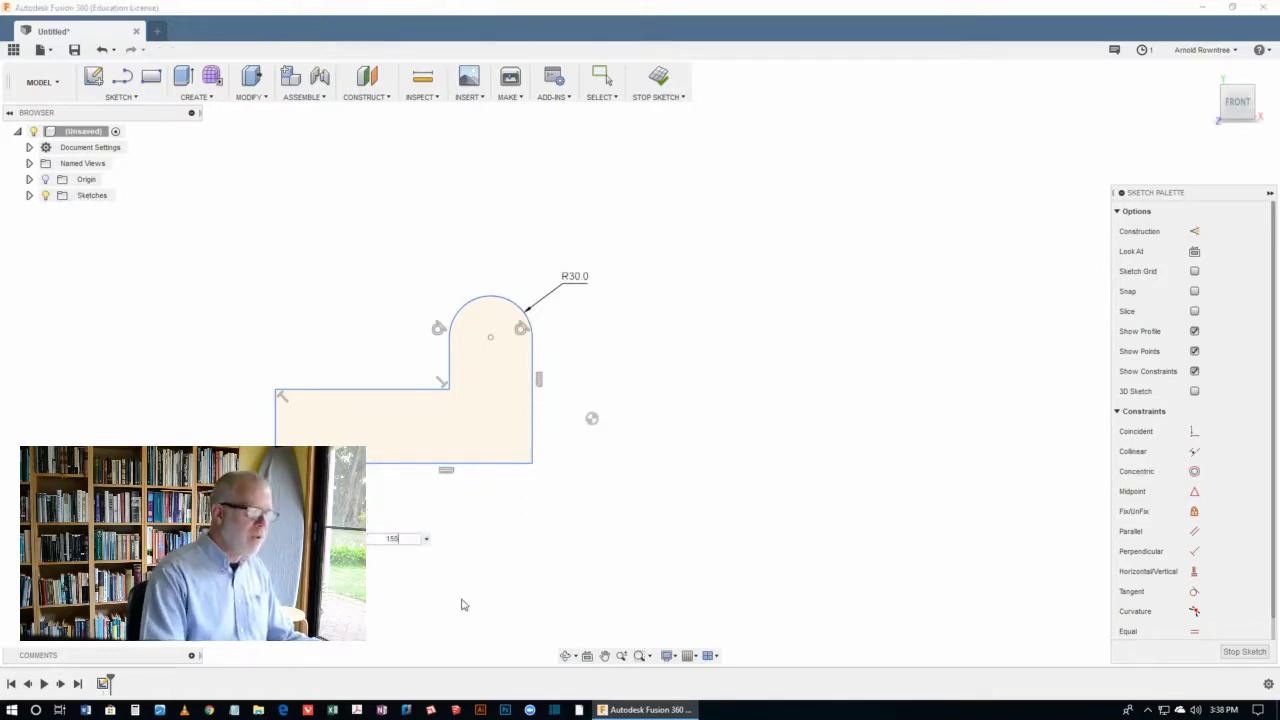
key(Return)
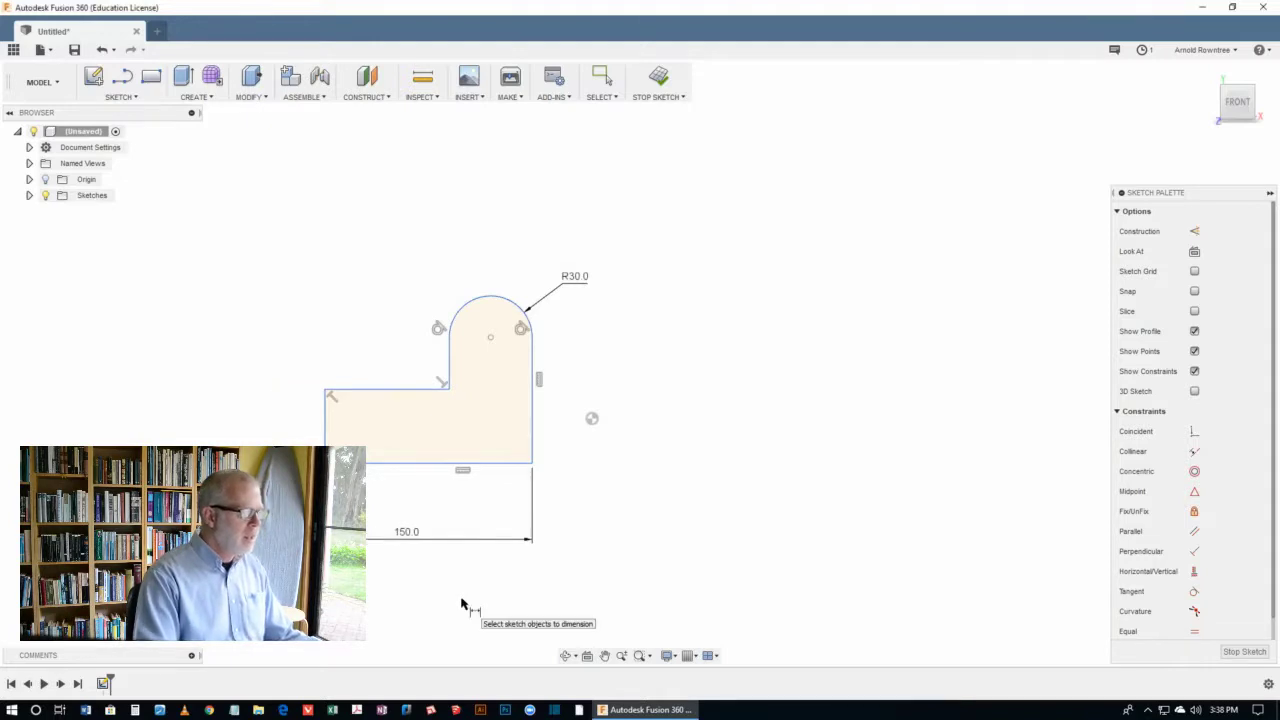
Dimension the short left edge of the profile to a height of 20 mm
click(328, 420)
click(234, 400)
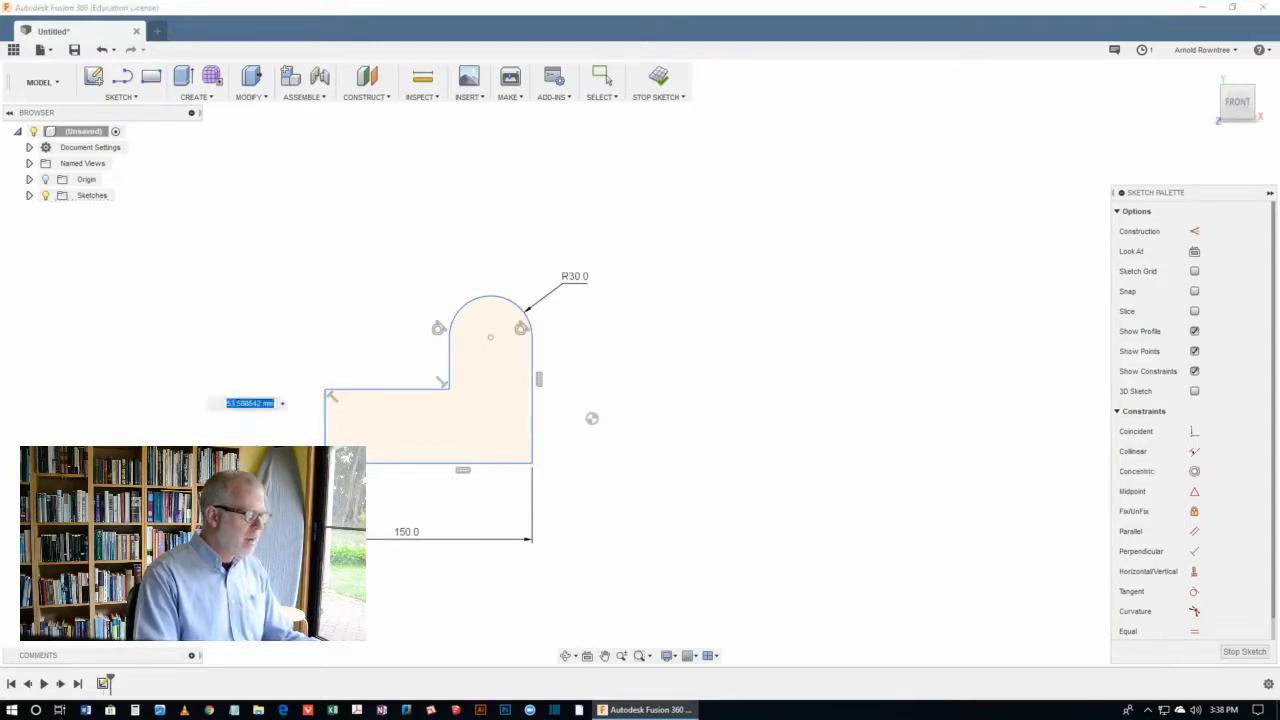
text(20)
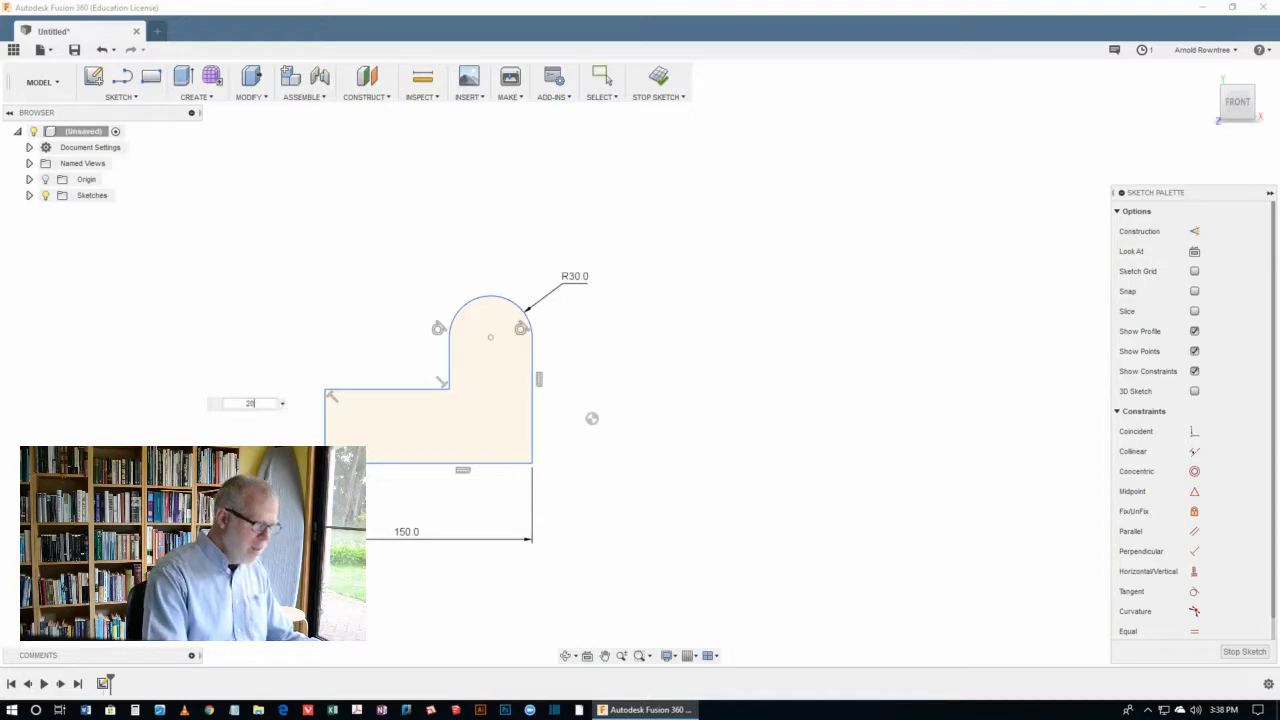
key(Return)
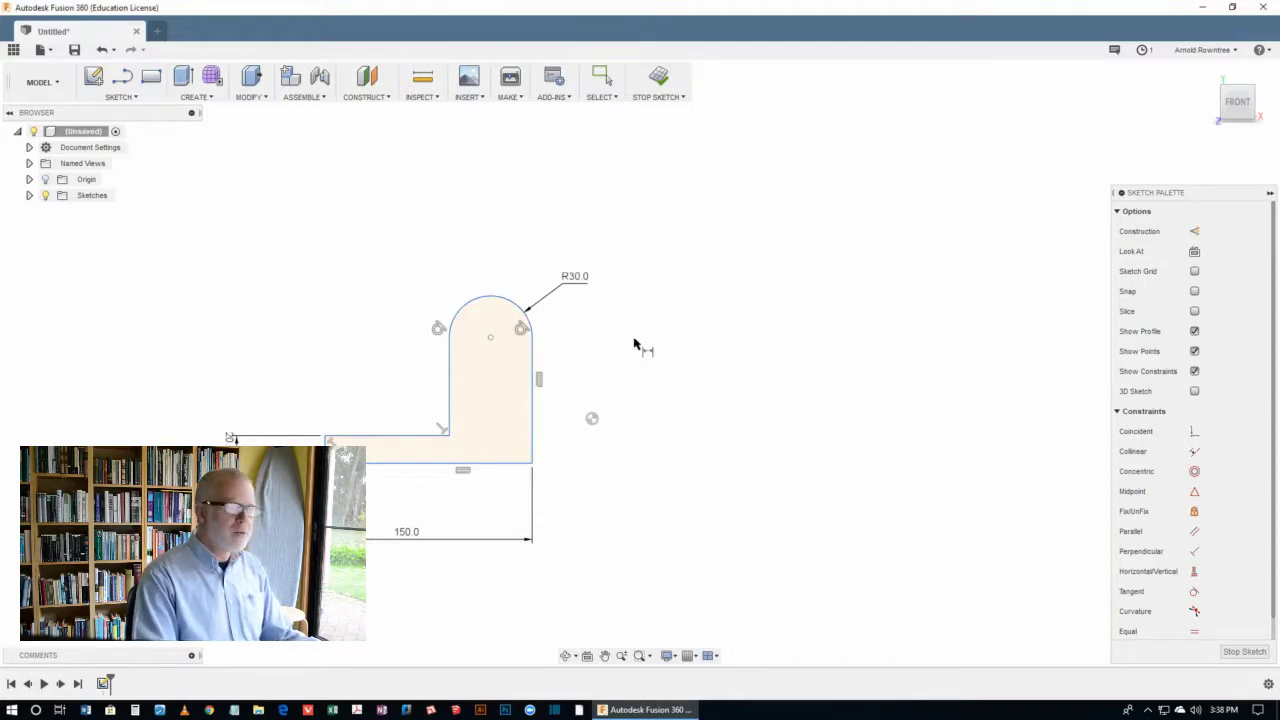
Dimension the vertical distance from the arc's centre point to the bottom edge as 40 mm
click(490, 338)
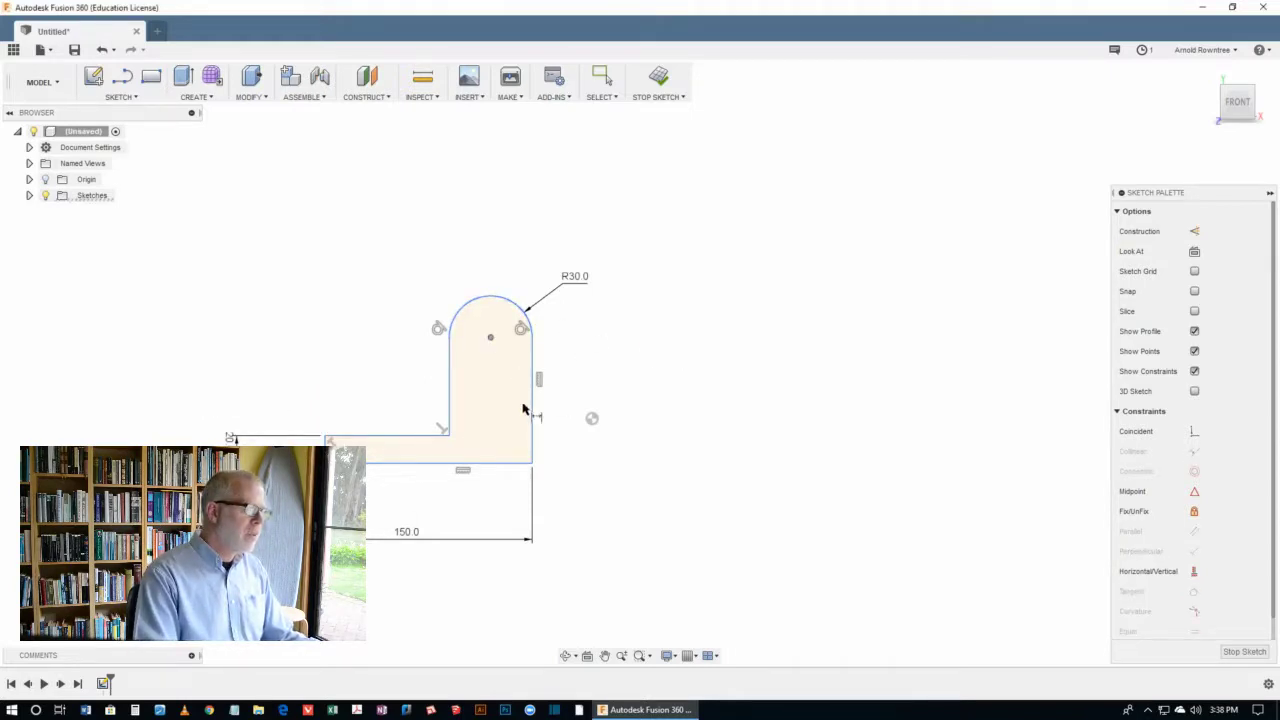
click(500, 462)
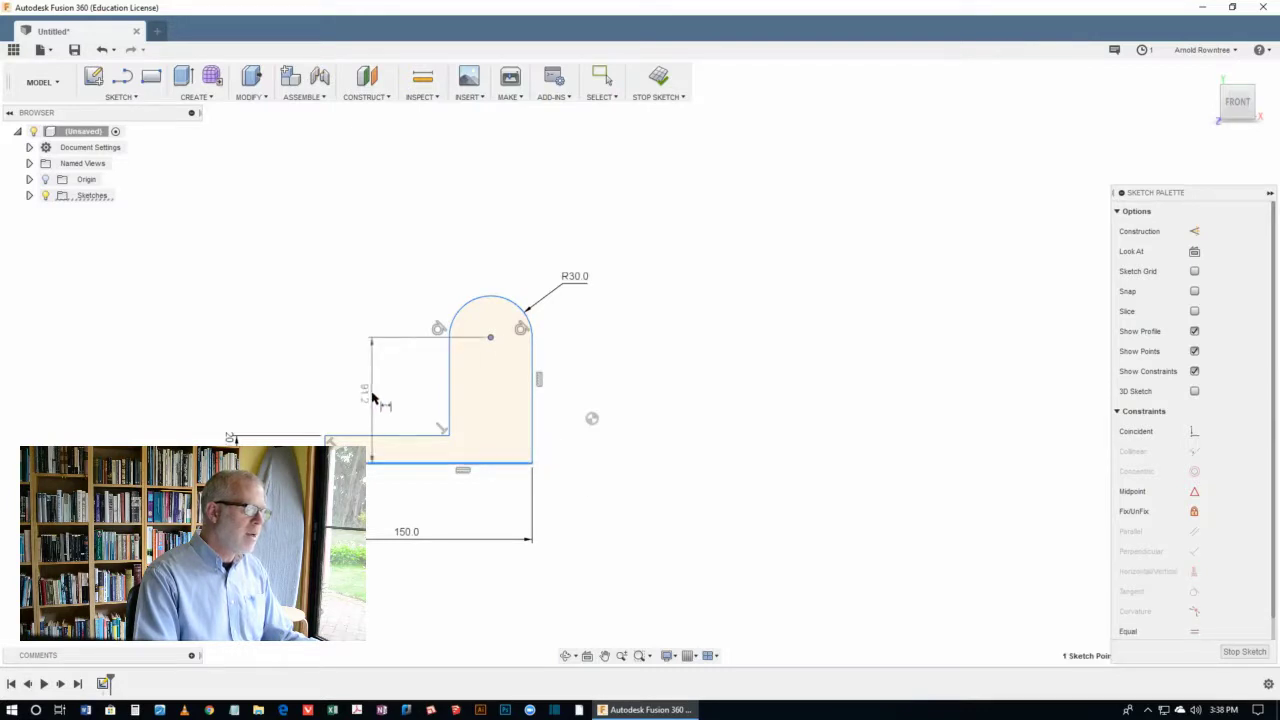
click(368, 392)
text(40)
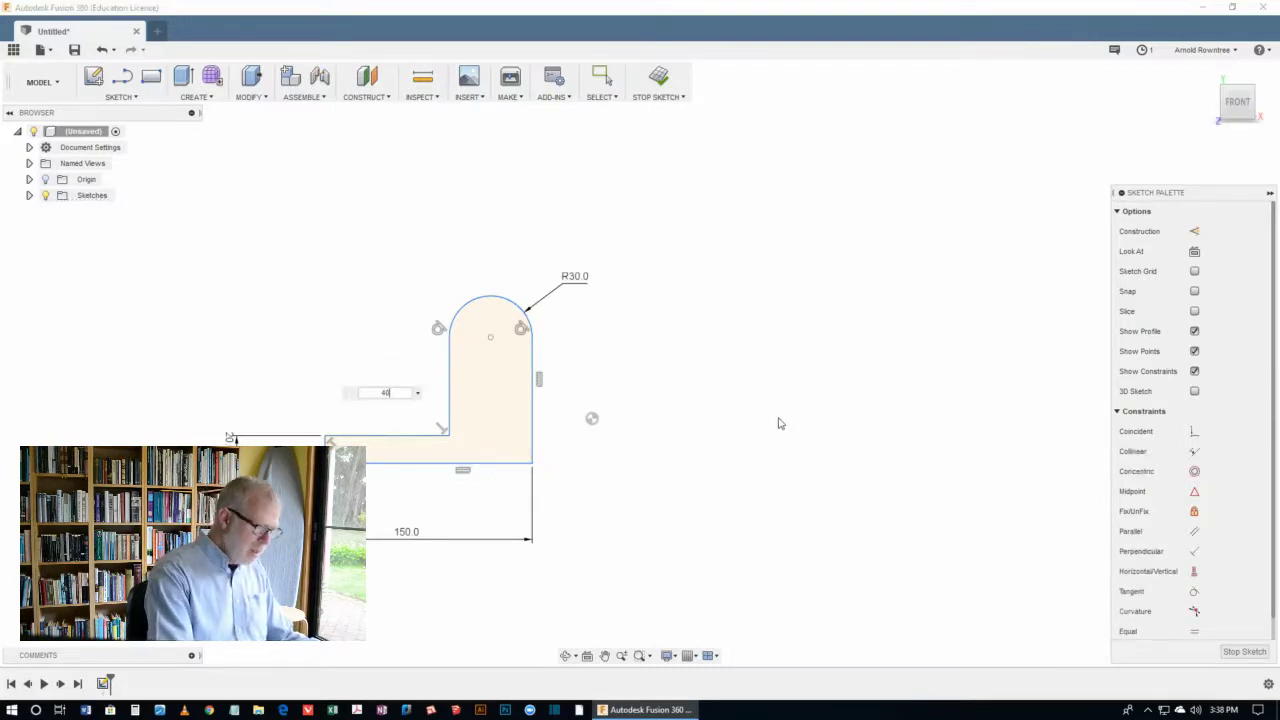
key(Return)
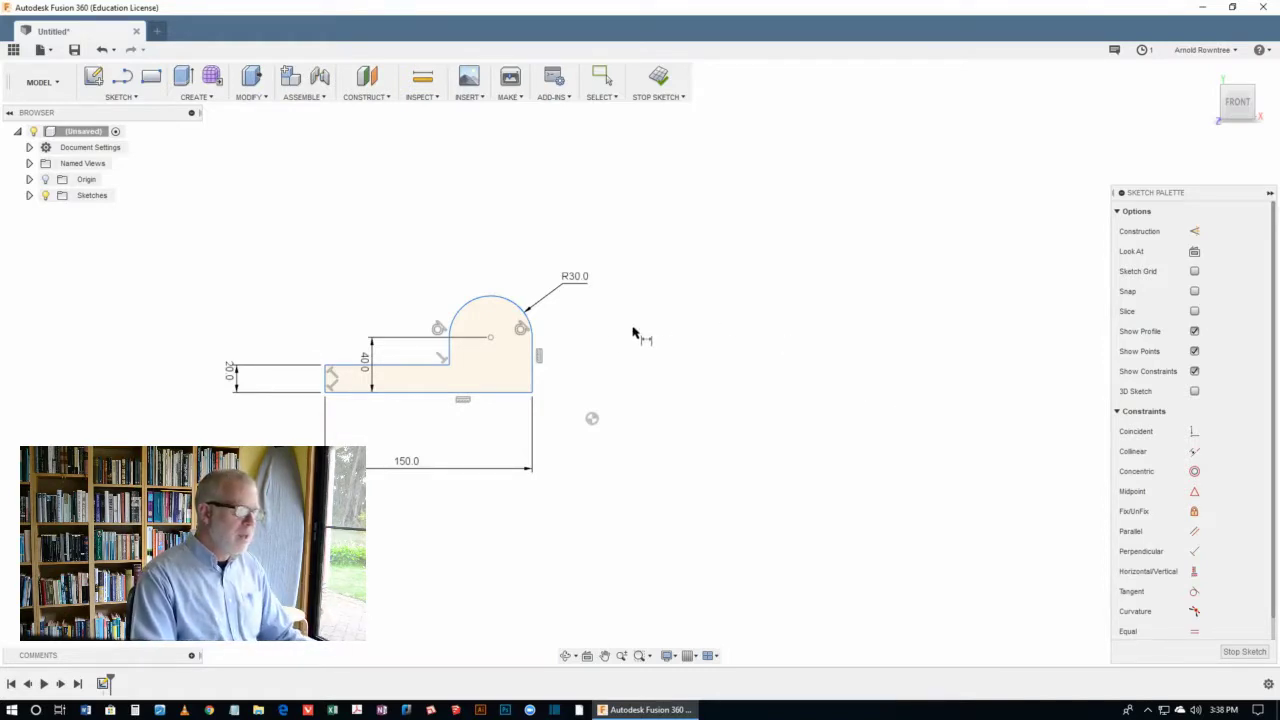
Make the arc's centre point coincident with the sketch origin and finish the profile sketch
key(s)
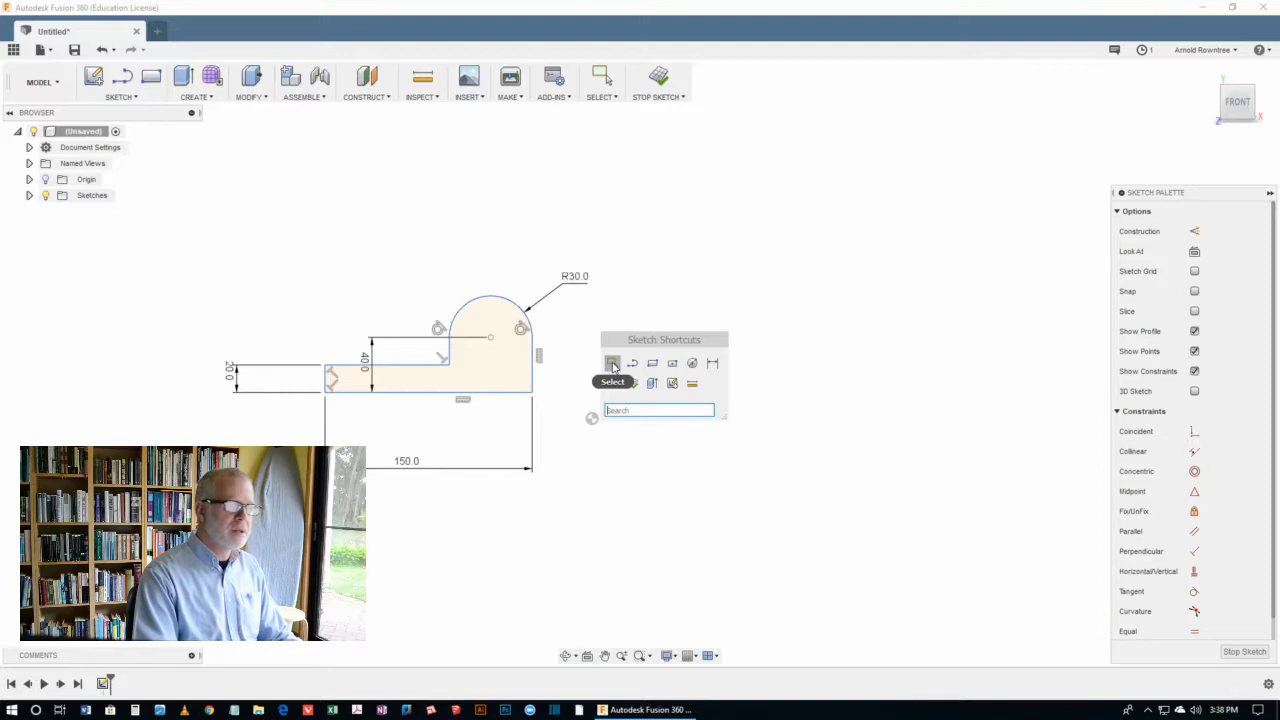
click(613, 365)
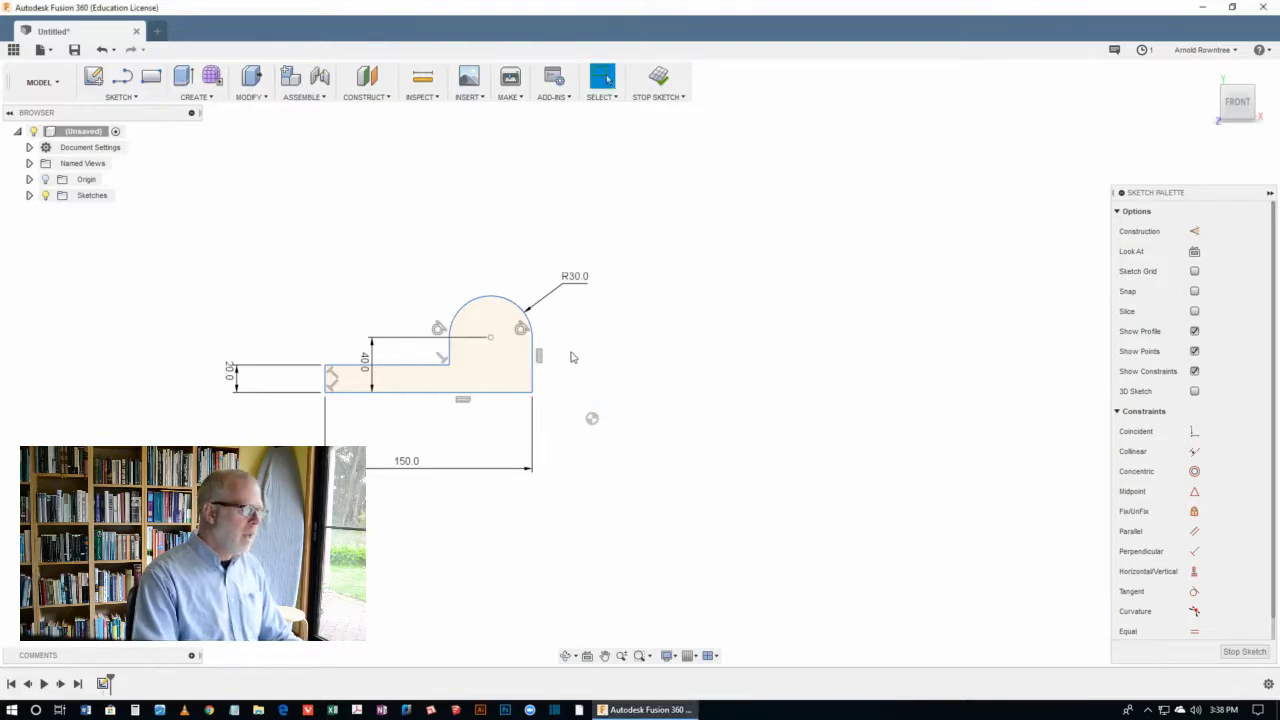
click(491, 341)
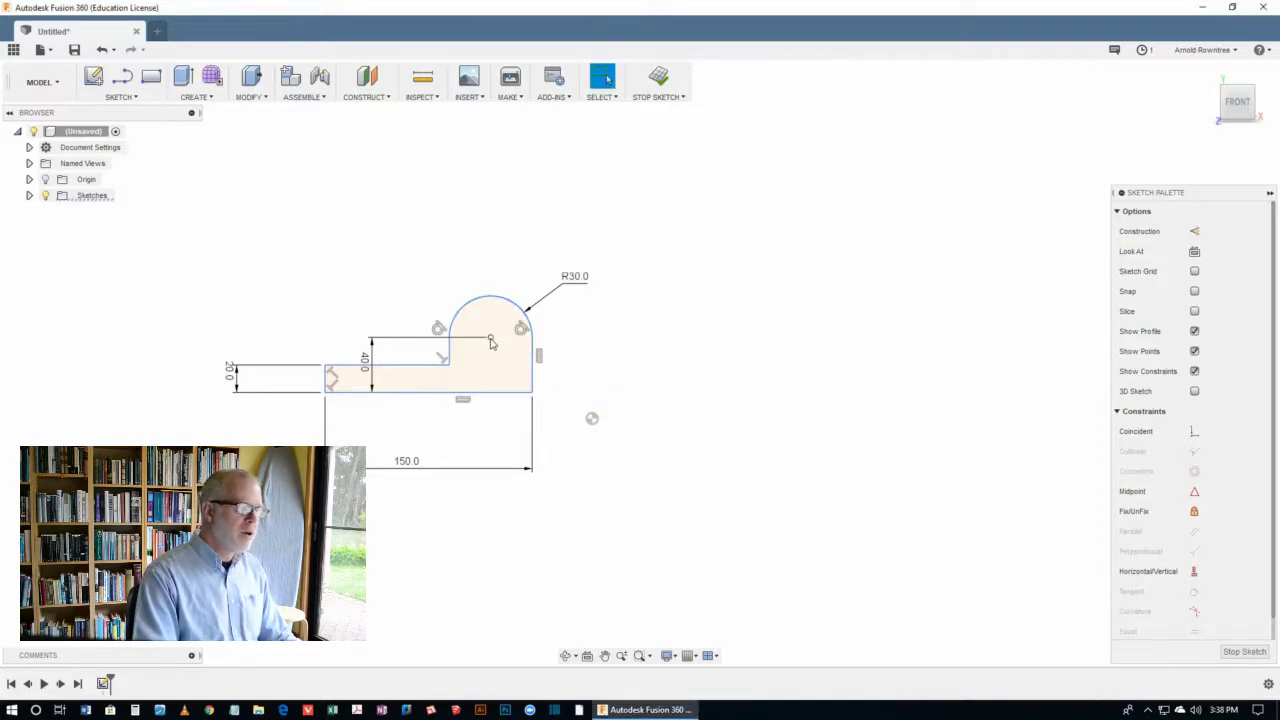
click(593, 419)
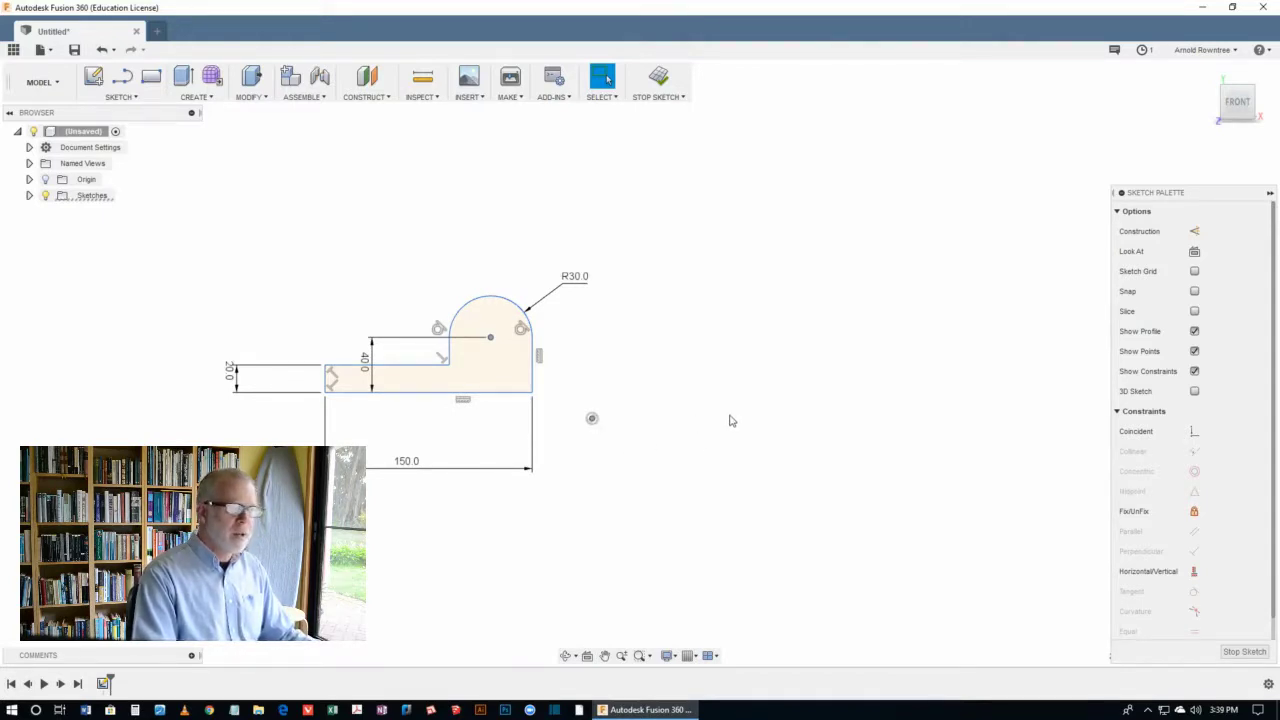
click(1194, 432)
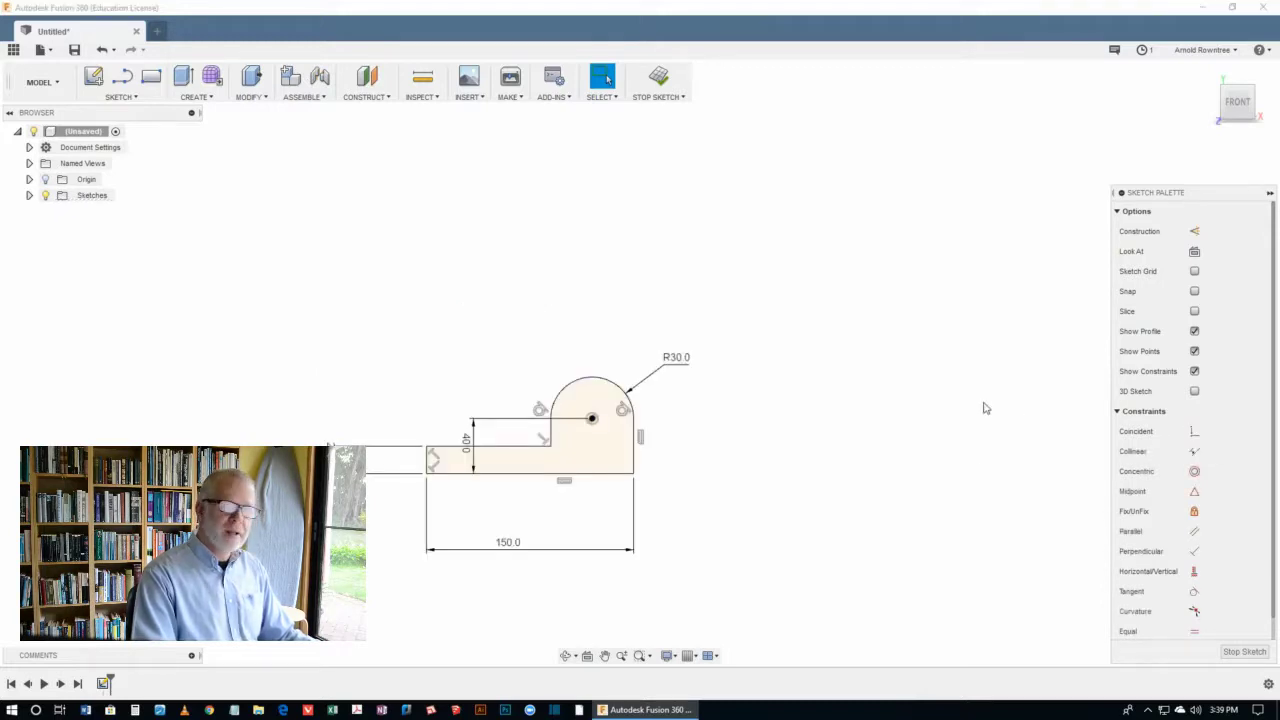
scroll(548, 496, up, 5)
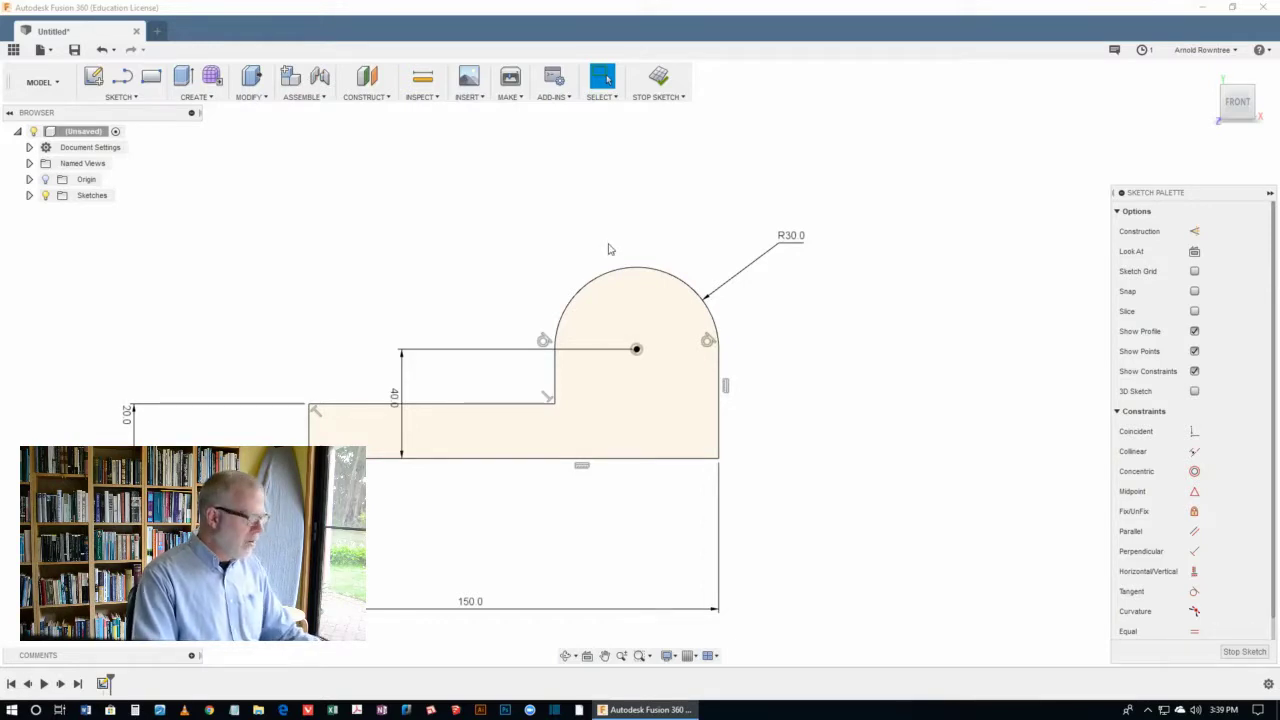
key(s)
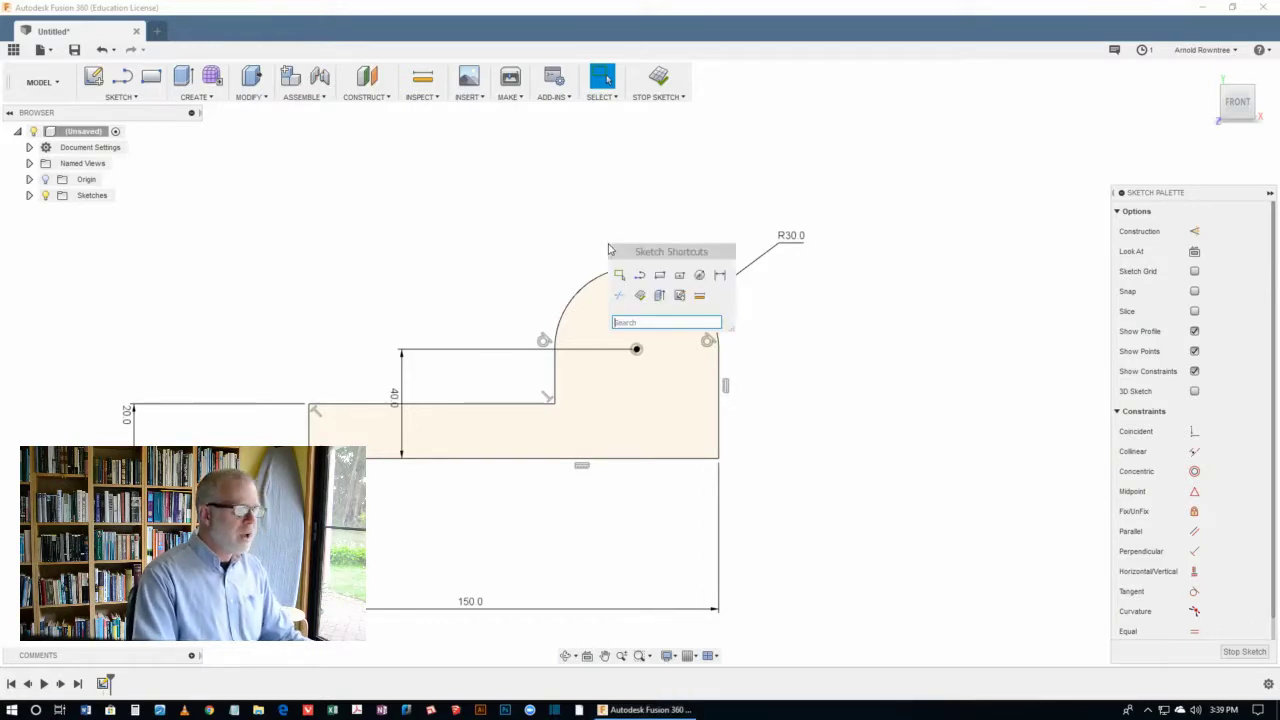
click(640, 296)
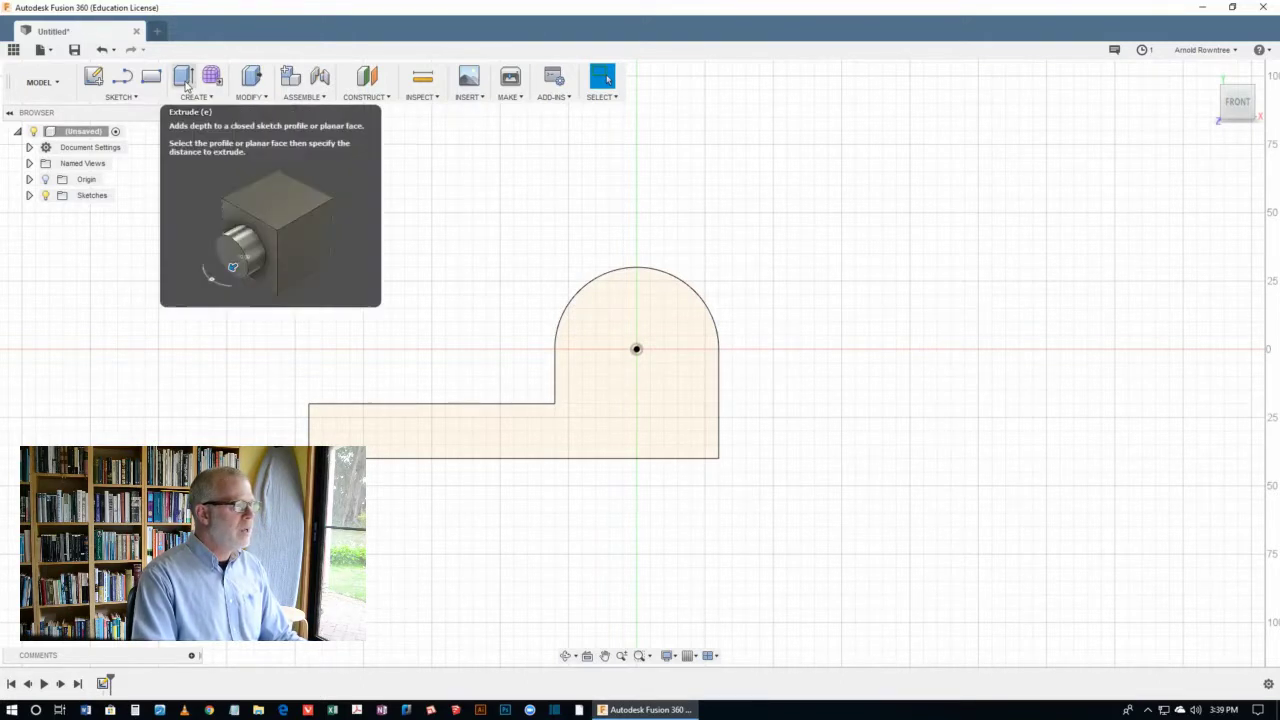
Extrude the closed bracket profile to one side from its sketch plane as a new body
click(184, 80)
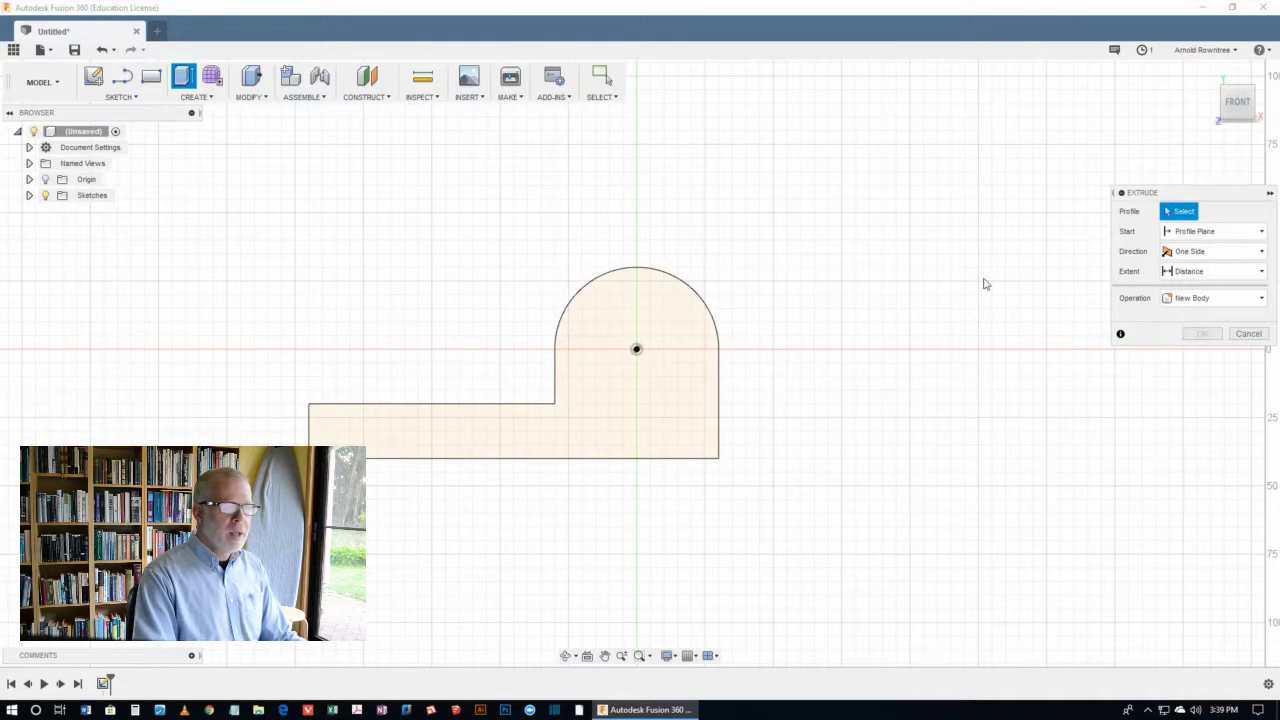
mouse_move(734, 294)
shift+middle_down()
mouse_move(737, 318)
mouse_move(700, 294)
mouse_move(675, 318)
shift+middle_up()
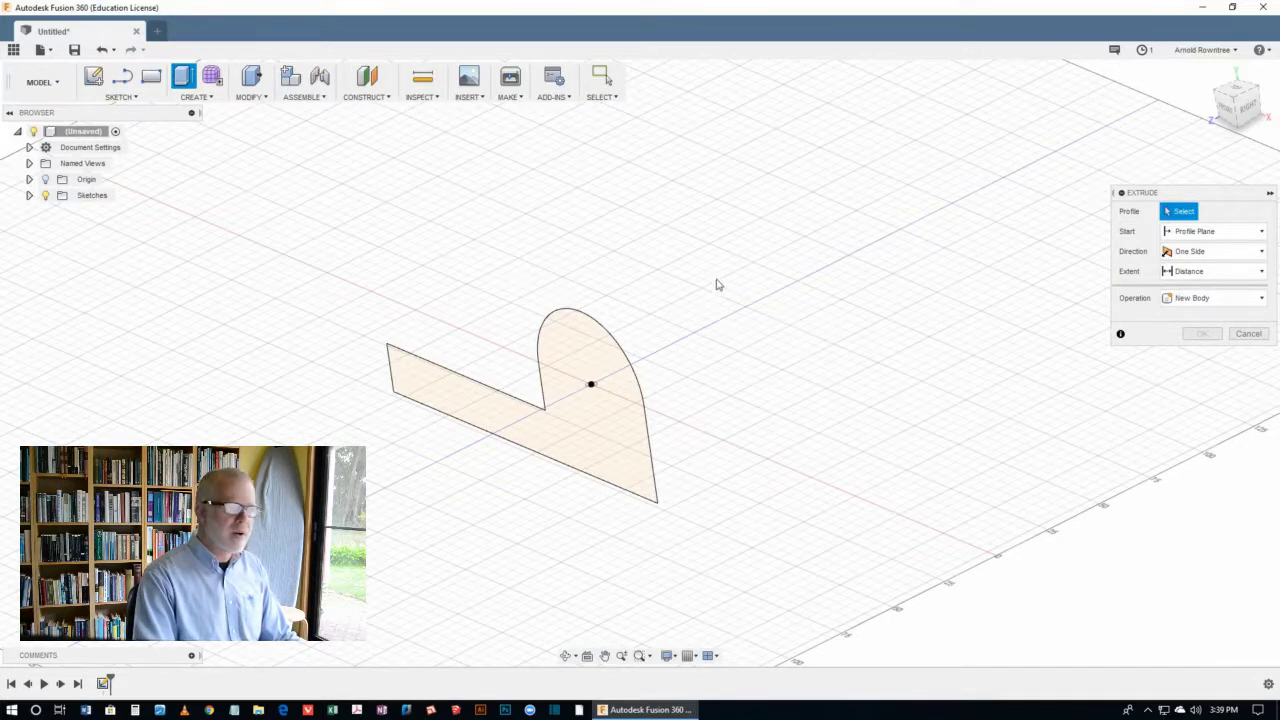
click(575, 340)
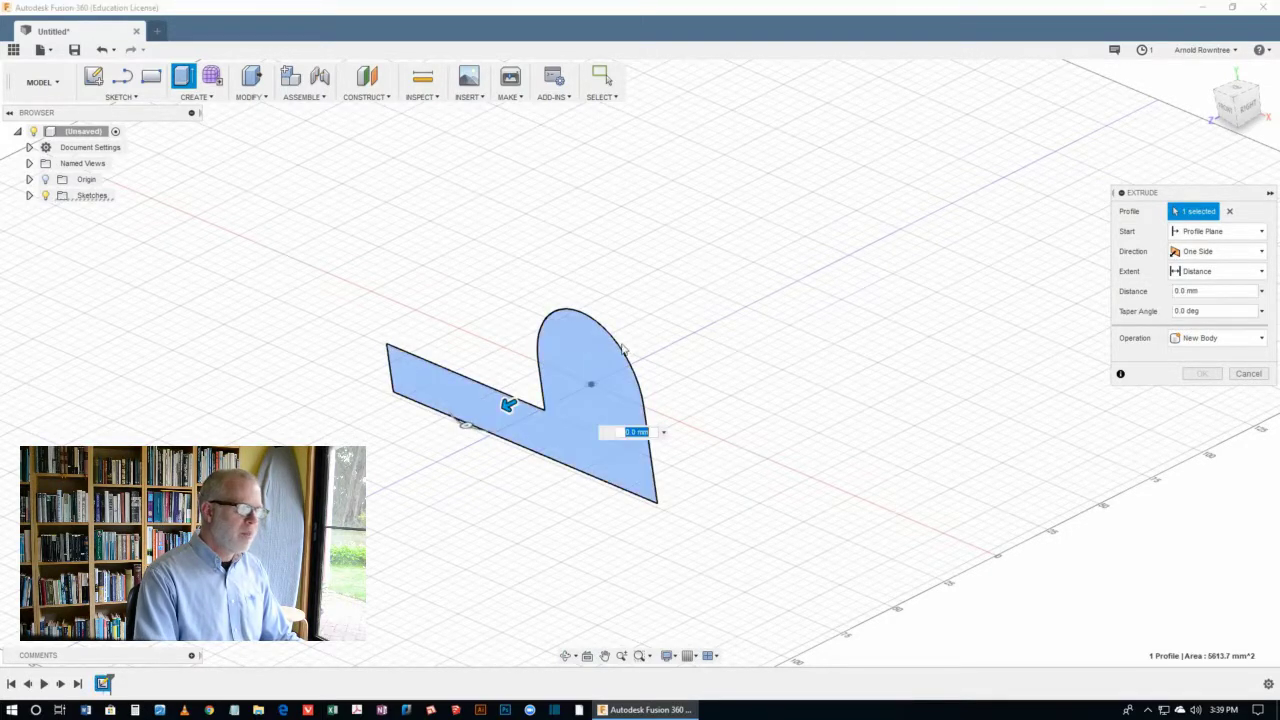
drag(508, 404, 384, 466)
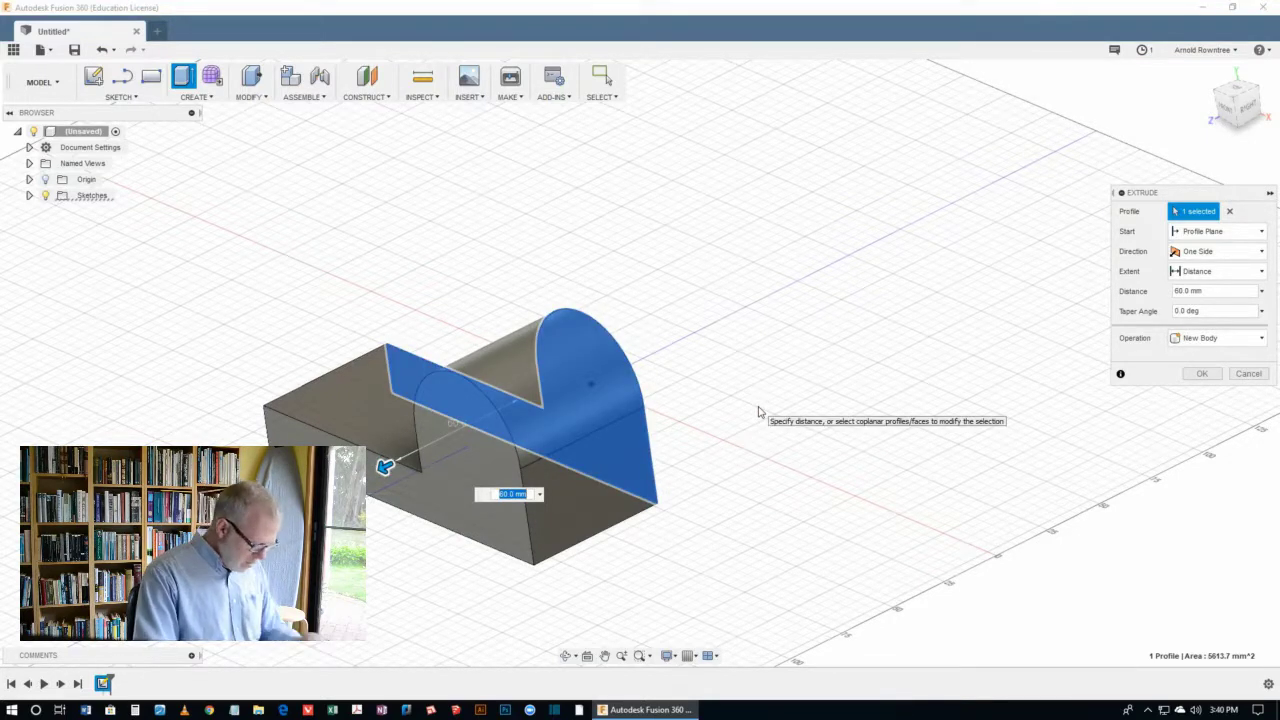
key(BackSpace)
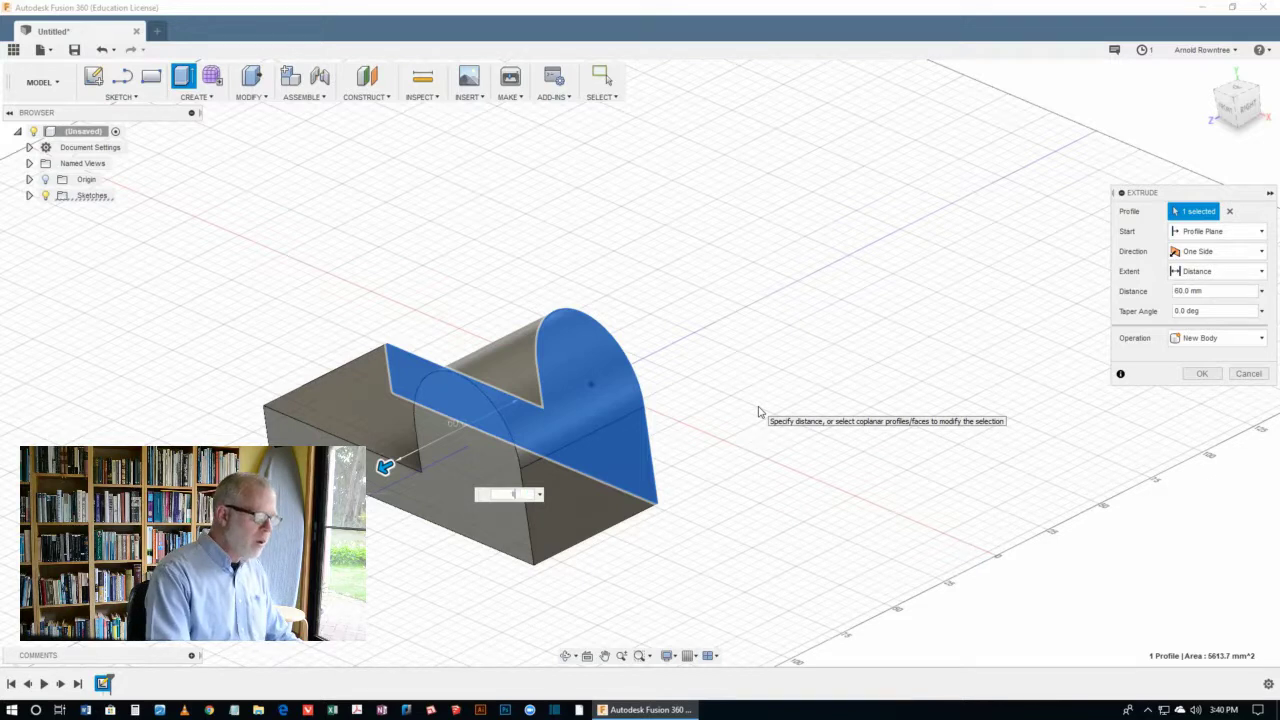
key(Return)
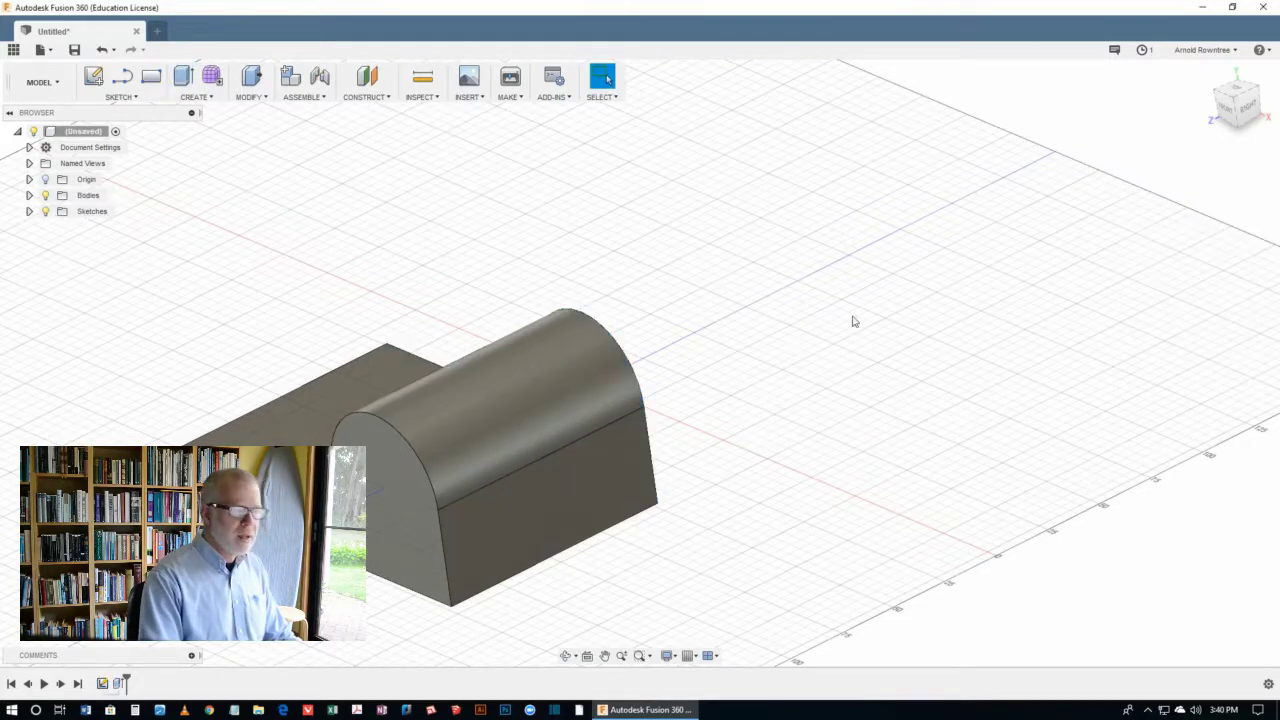
Fillet the inner corner edge between base and upright and the top outer edge of the base with a 4 mm constant radius
scroll(938, 264, up, 3)
scroll(938, 264, down, 3)
scroll(552, 428, up, 3)
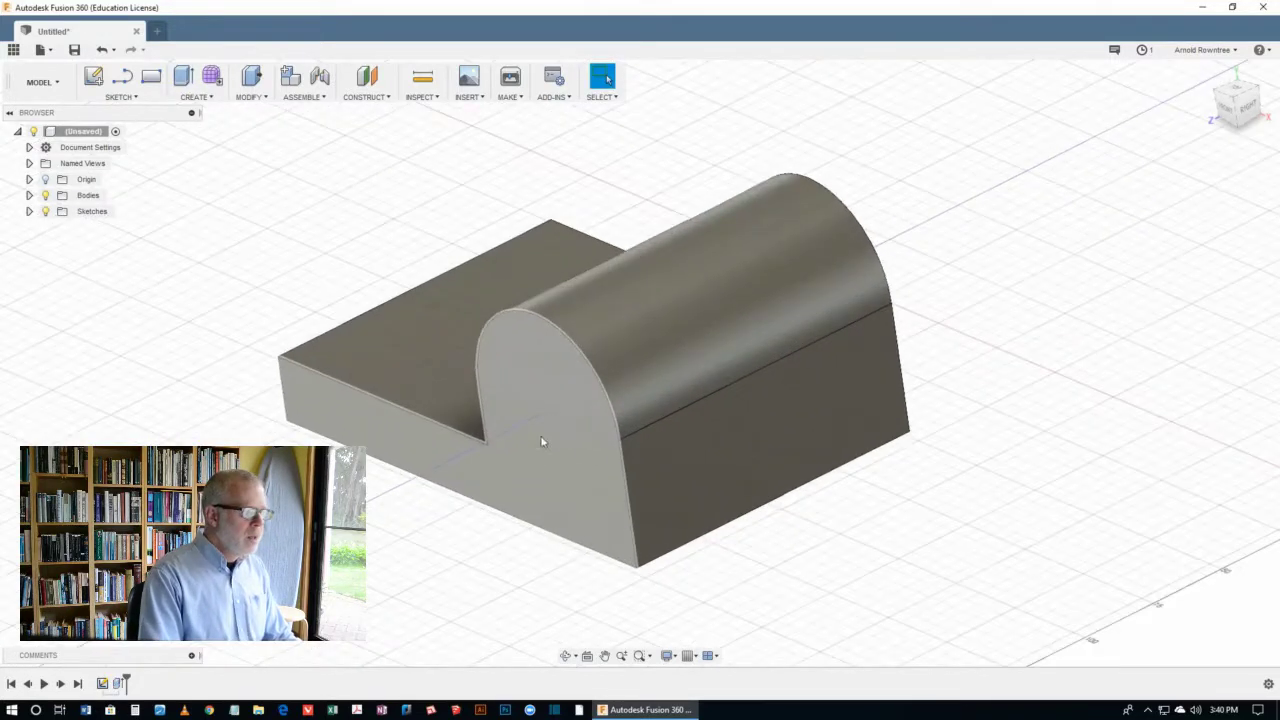
mouse_move(543, 443)
shift+middle_down()
mouse_move(591, 409)
mouse_move(560, 428)
shift+middle_up()
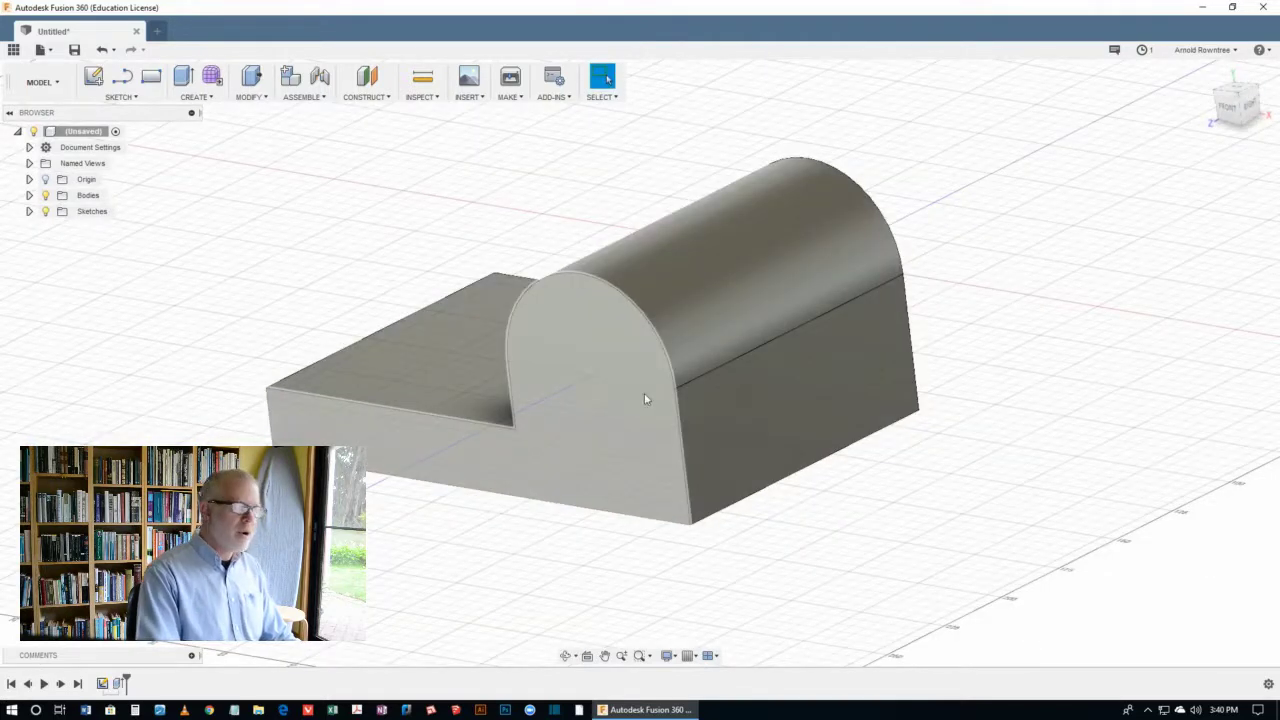
click(251, 97)
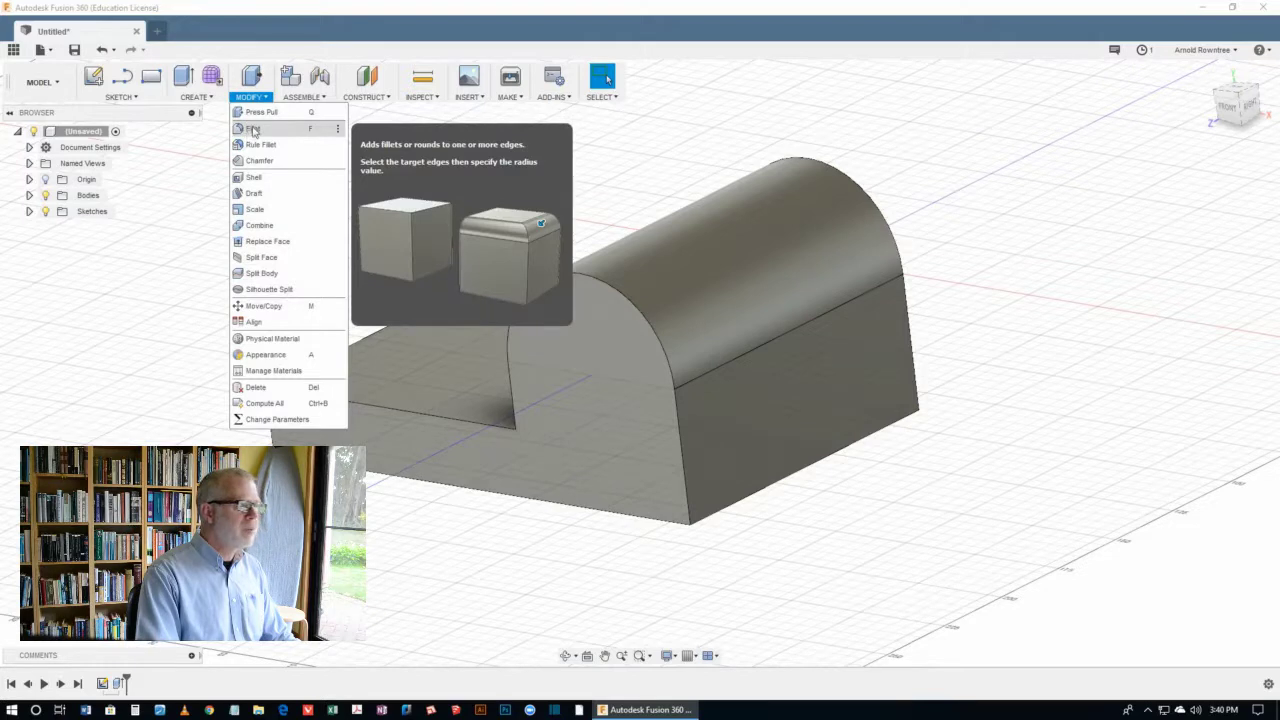
click(254, 131)
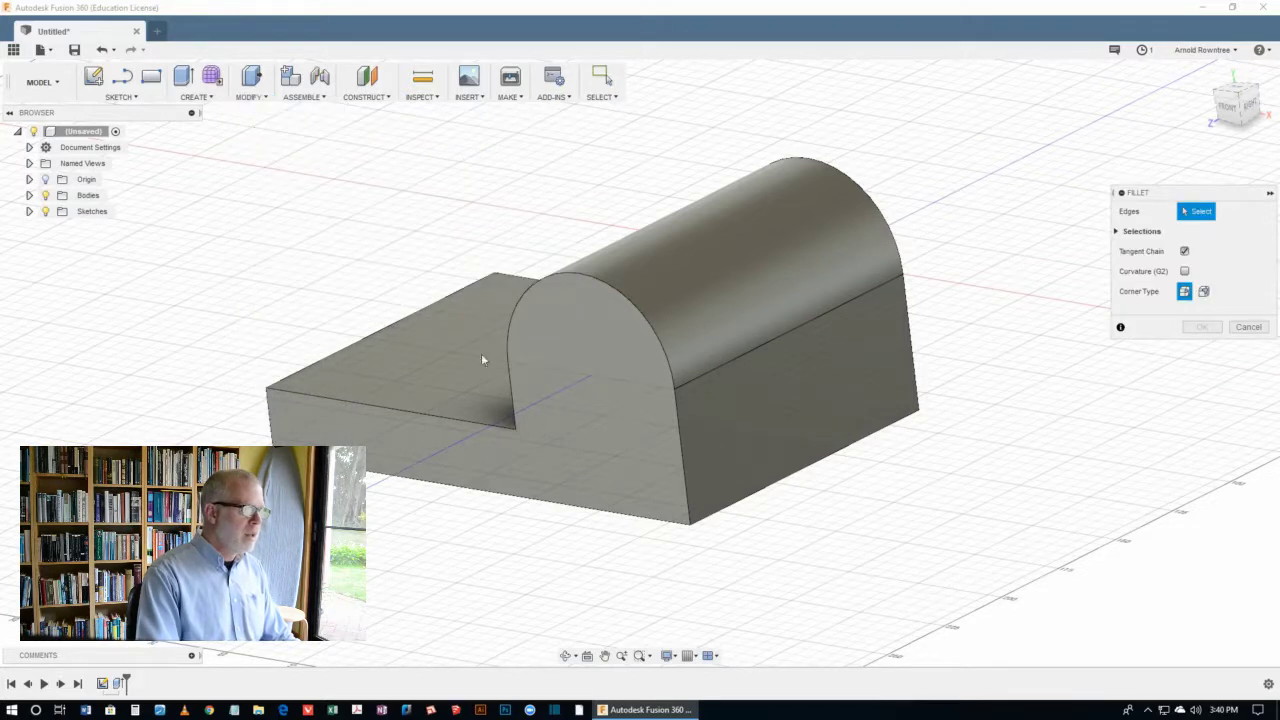
click(550, 412)
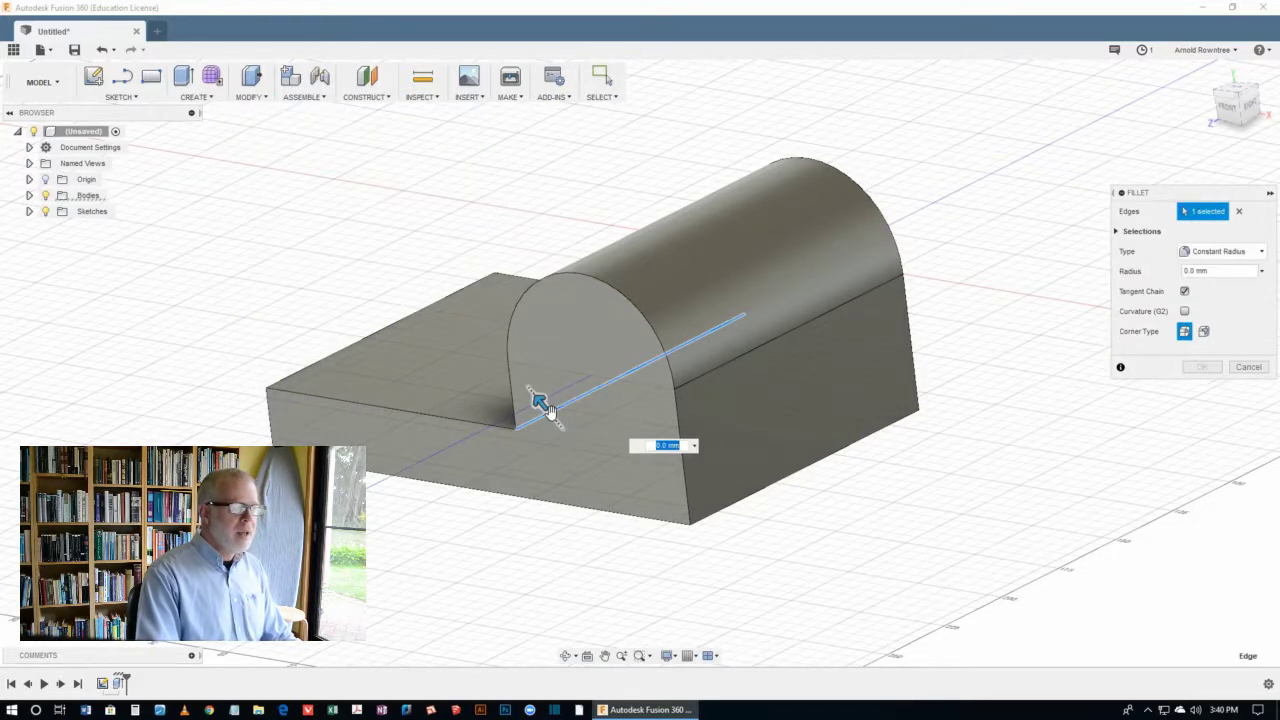
click(365, 339)
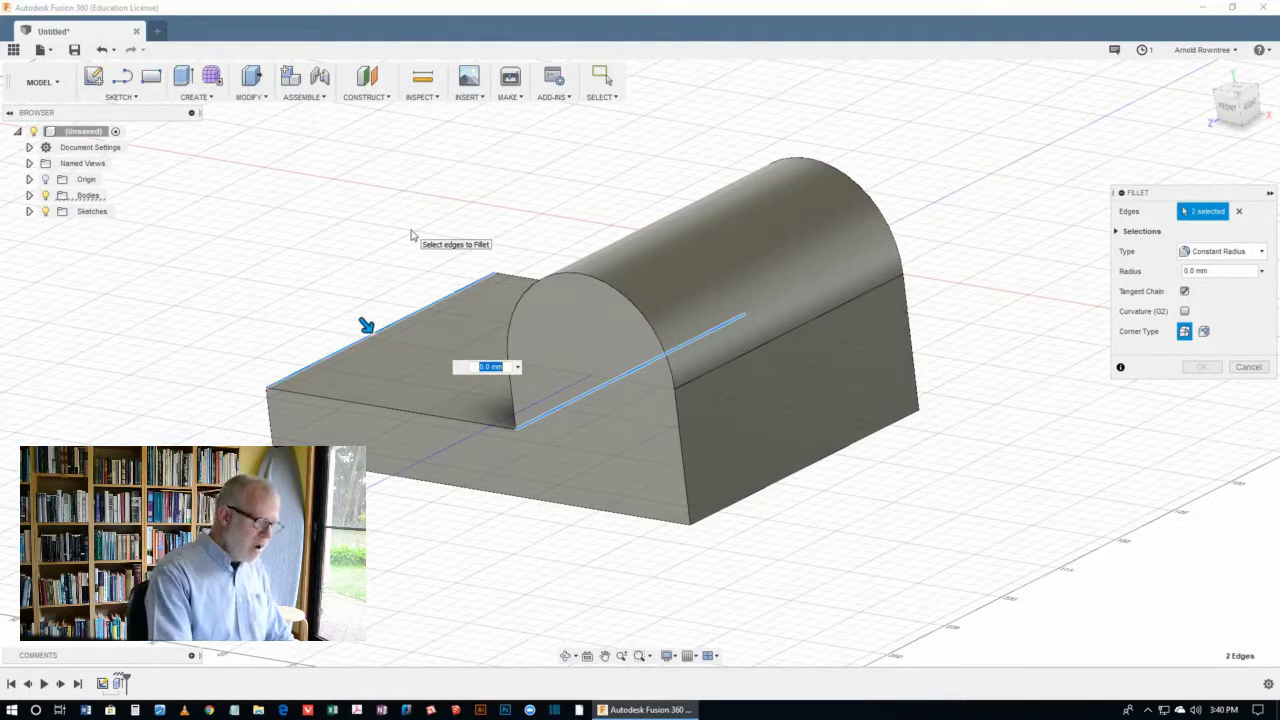
text(4)
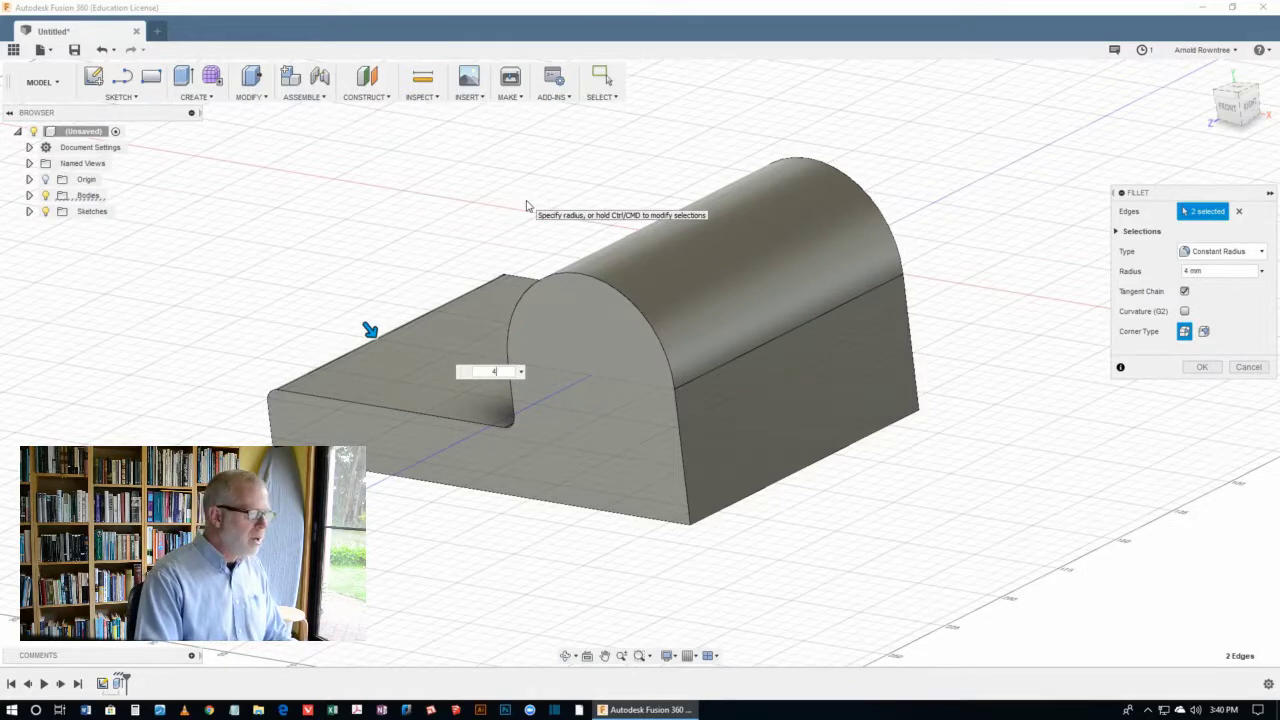
key(Return)
Start a new sketch on the front face of the rounded upright
mouse_move(657, 337)
shift+middle_down()
mouse_move(699, 323)
mouse_move(675, 340)
mouse_move(659, 327)
shift+middle_up()
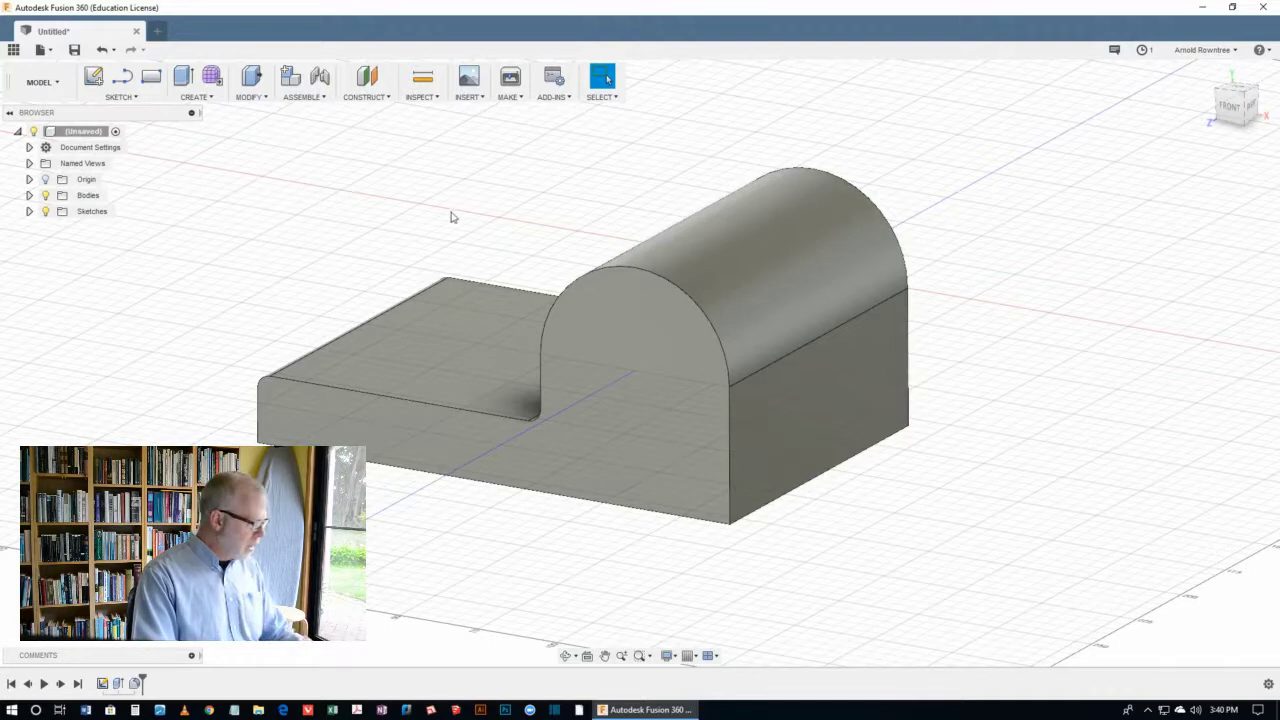
key(s)
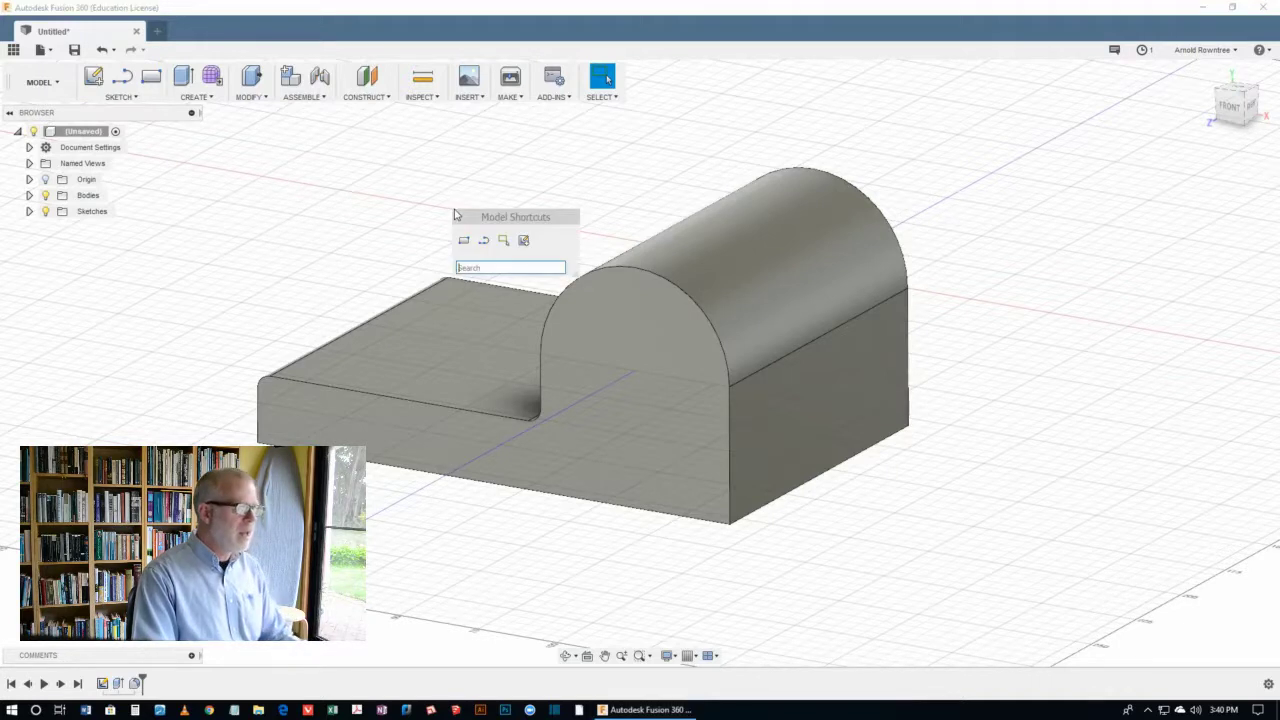
click(524, 242)
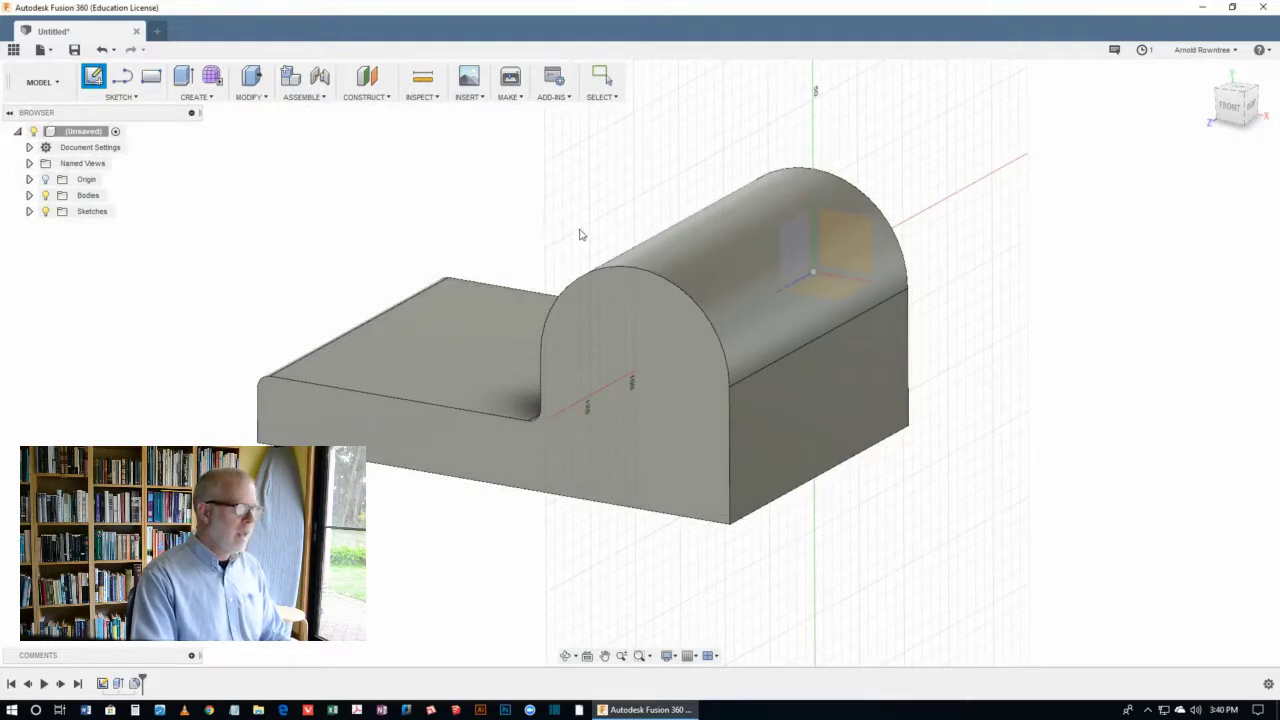
click(617, 313)
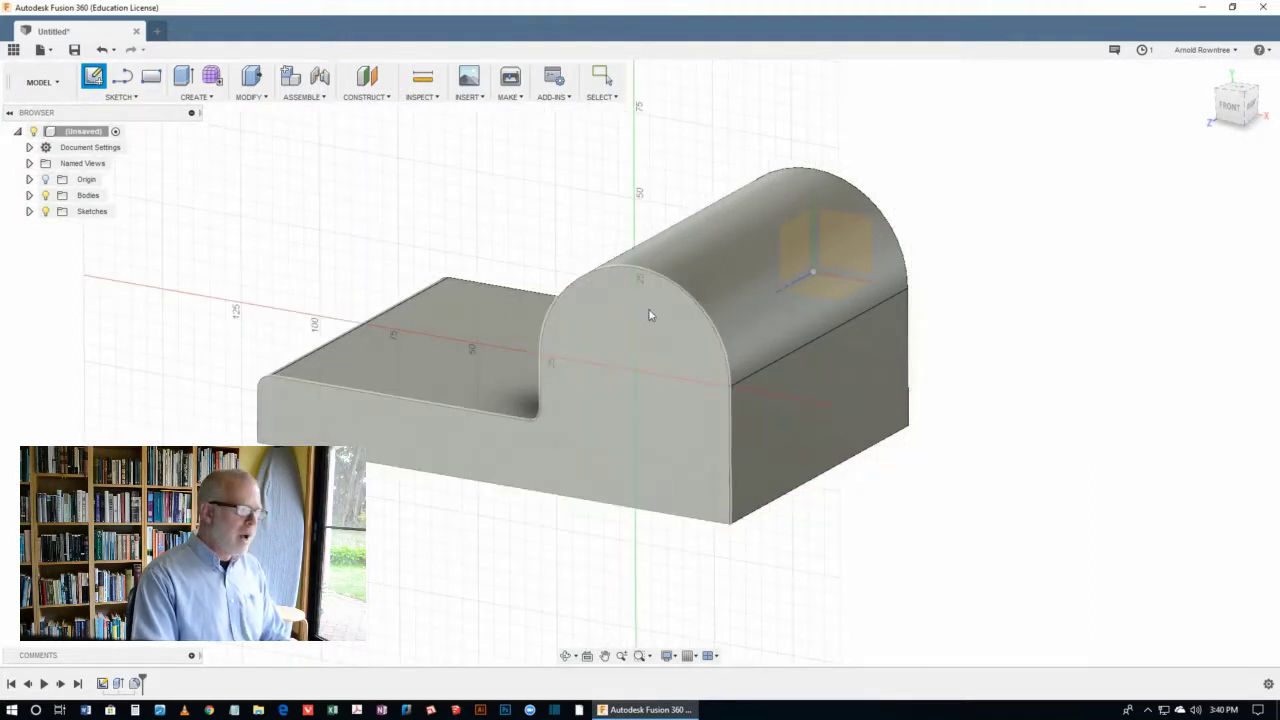
click(647, 311)
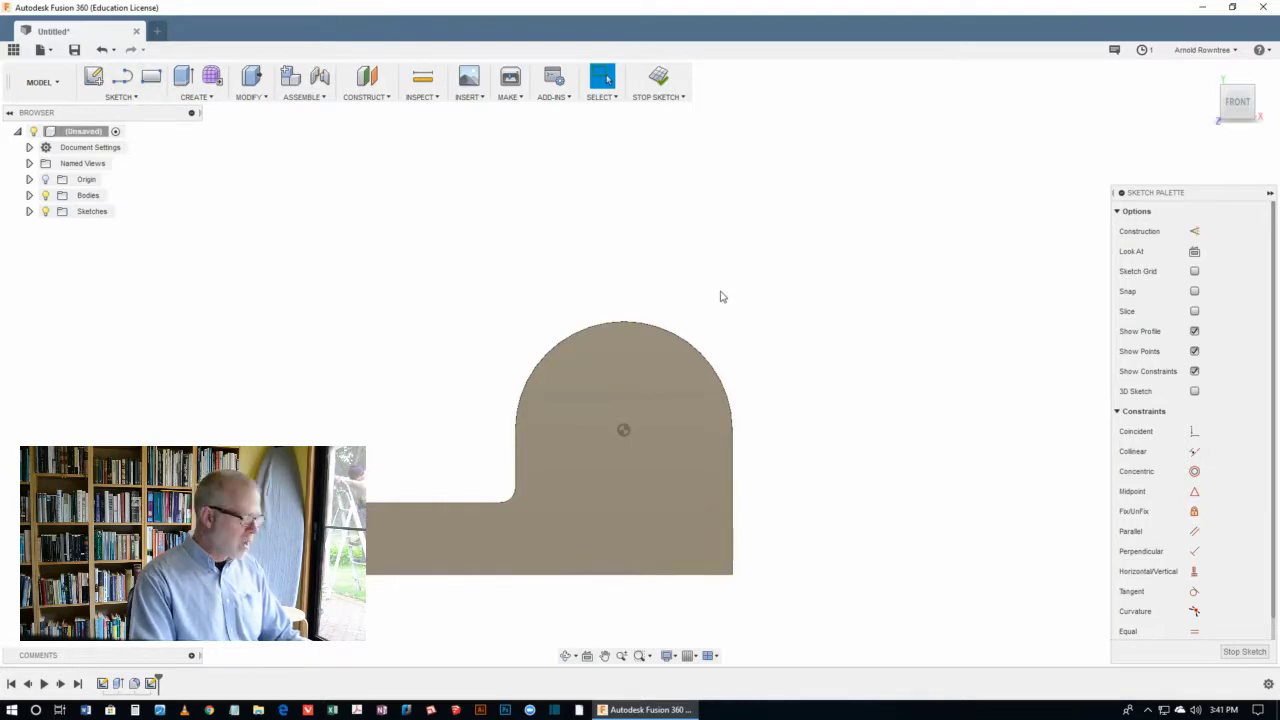
Sketch a circle about 44 mm in diameter centred on the origin at the upright's arc centre
key(c)
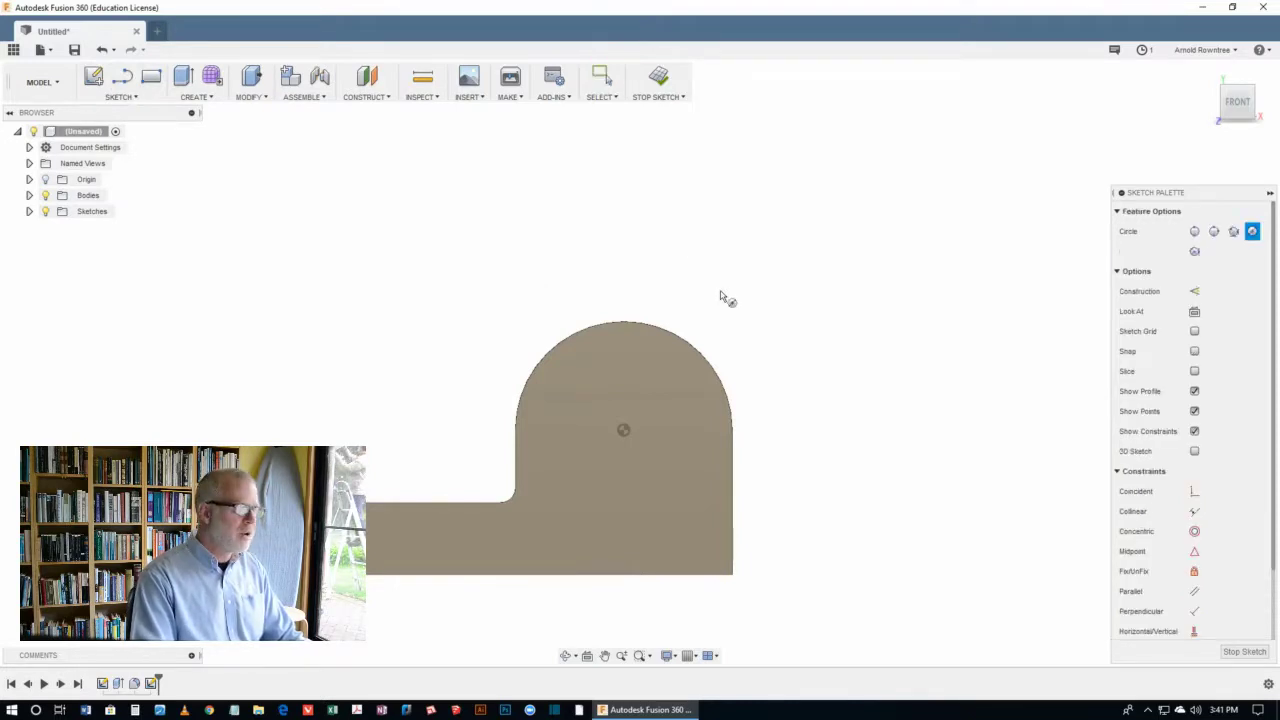
click(624, 432)
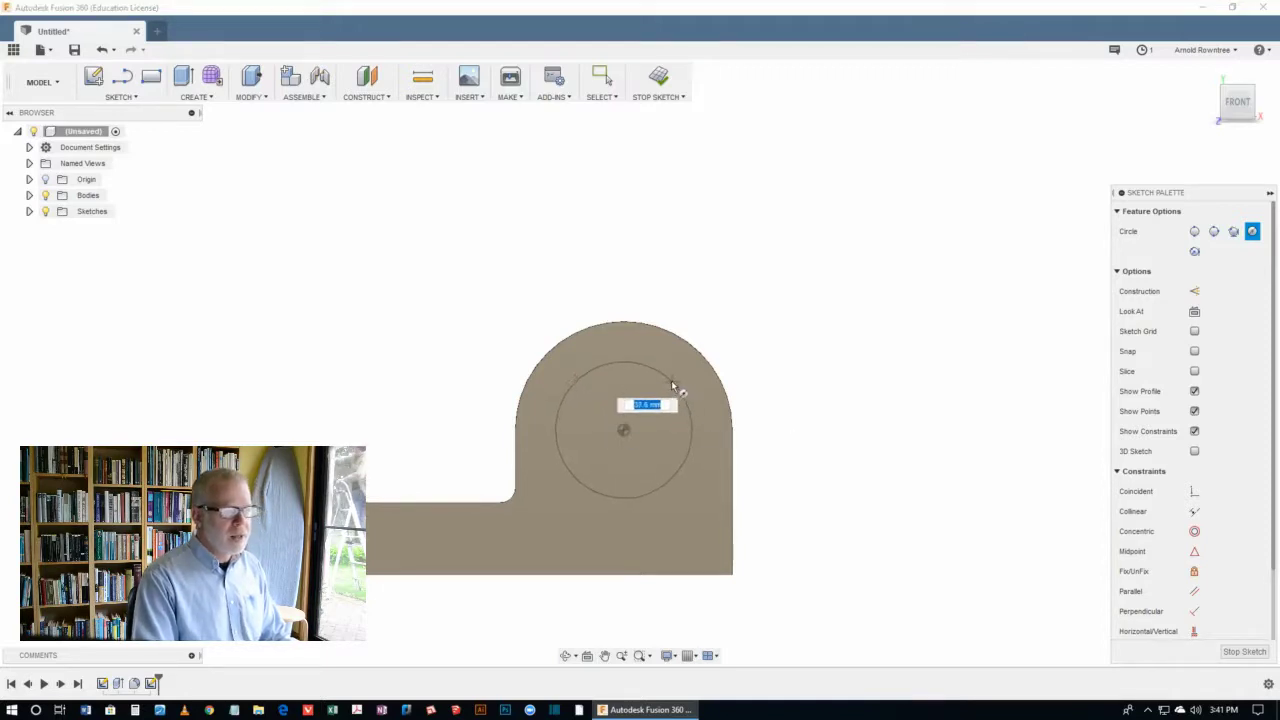
click(683, 376)
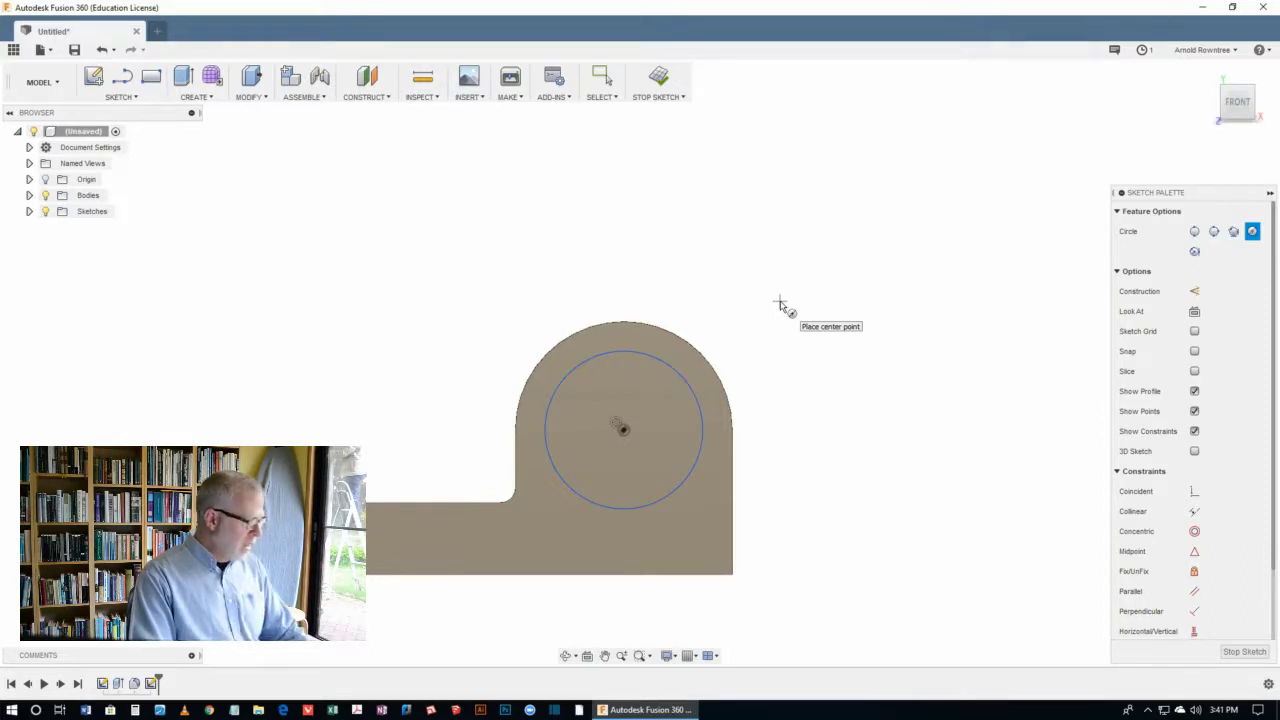
key(Escape)
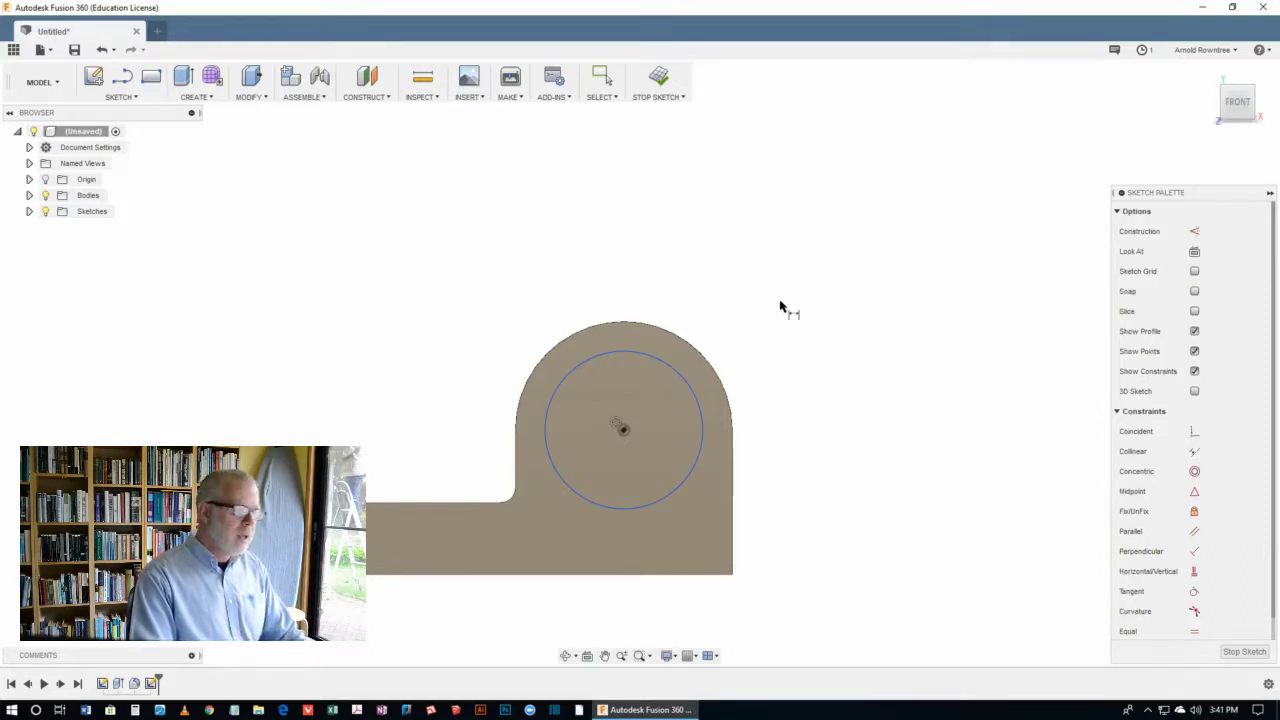
Dimension the circle with a diameter of 30 mm
key(d)
click(675, 374)
click(775, 297)
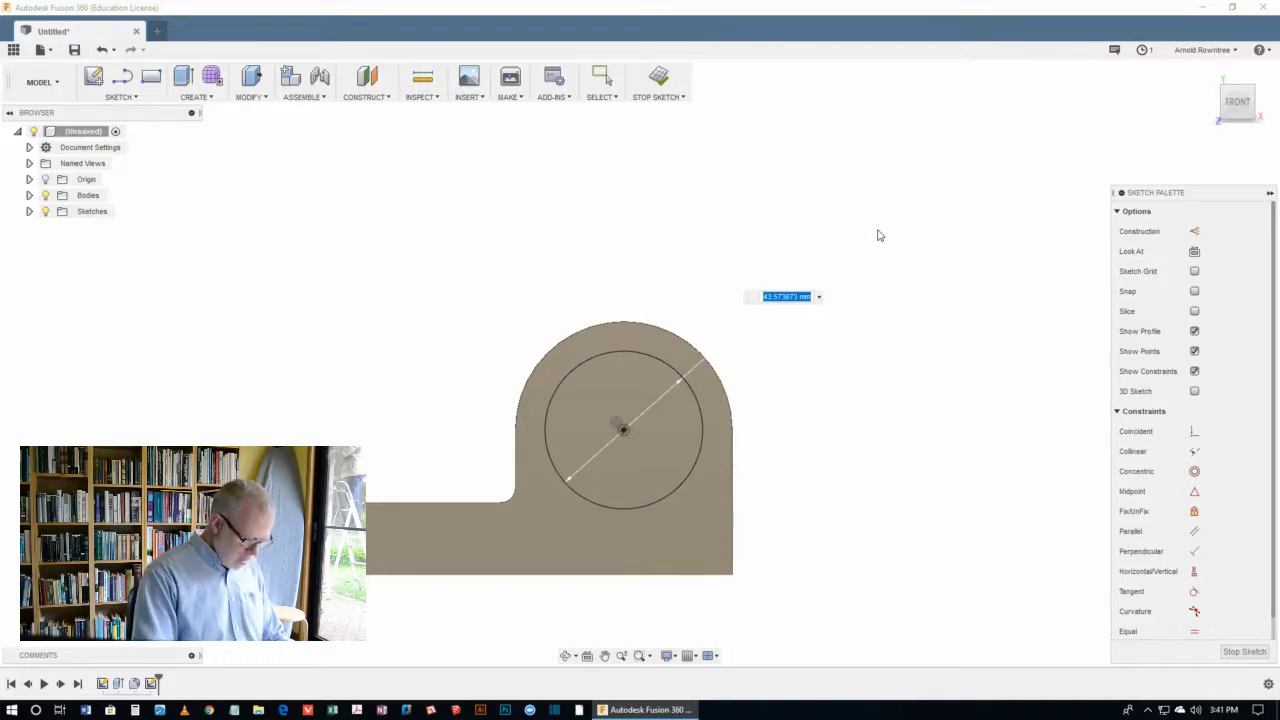
text(30)
key(Return)
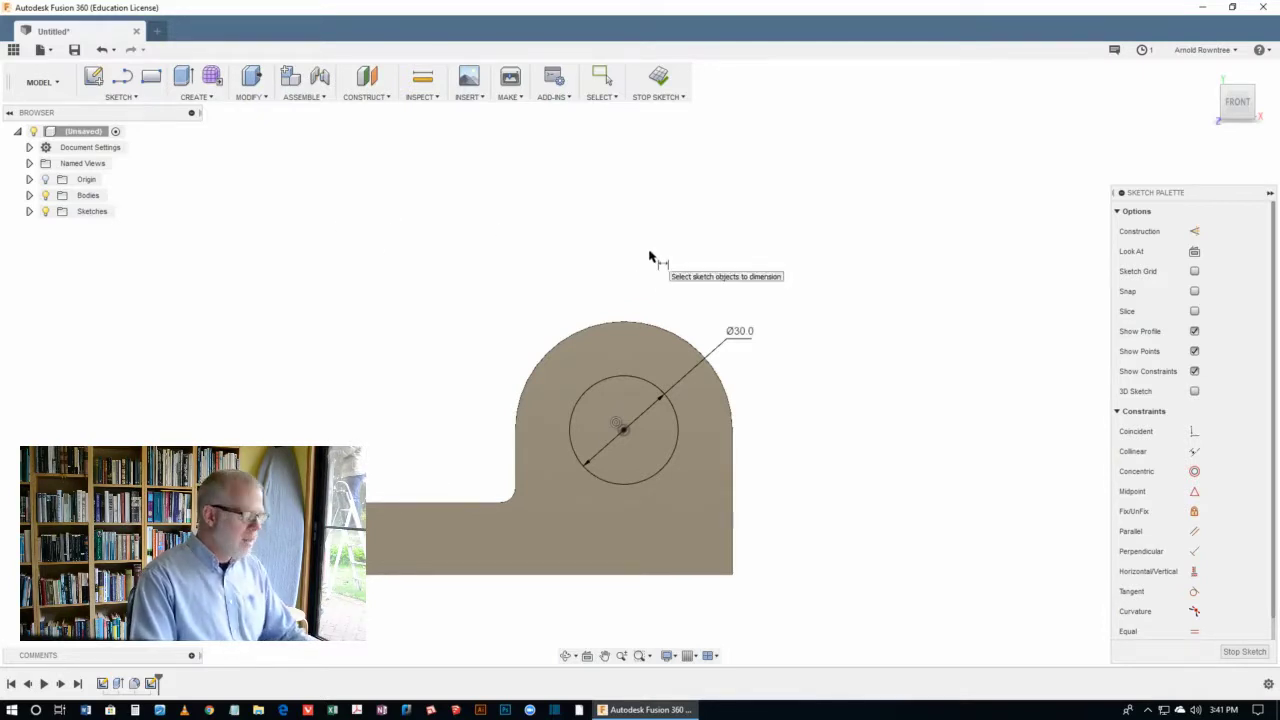
Finish the sketch and extrude the 30 mm circle into the upright as a Cut with its extent set to All
key(s)
click(681, 304)
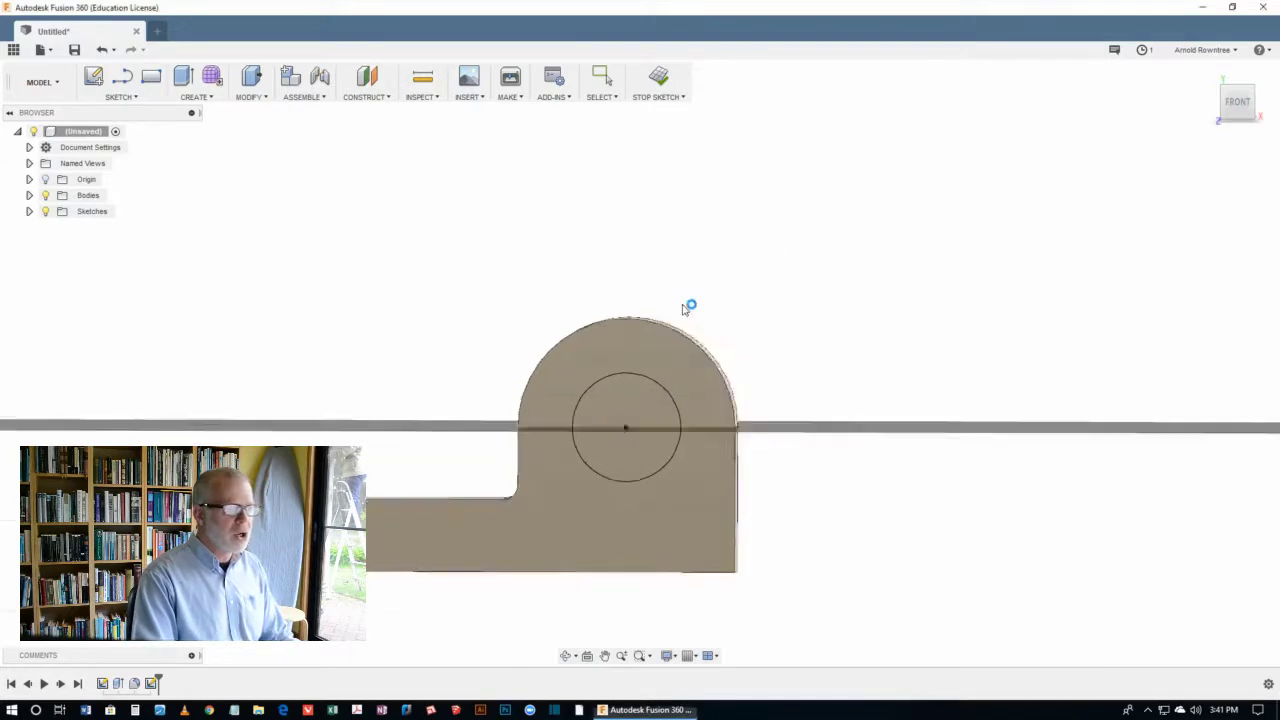
click(182, 78)
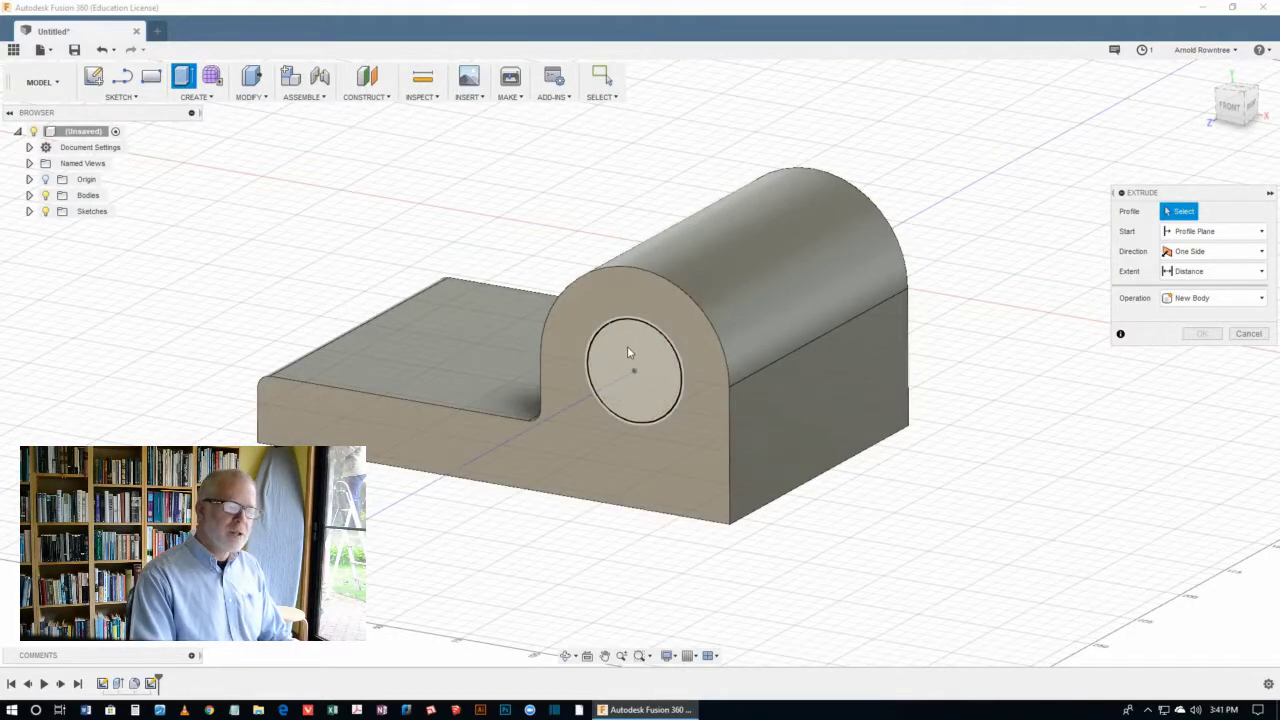
click(627, 346)
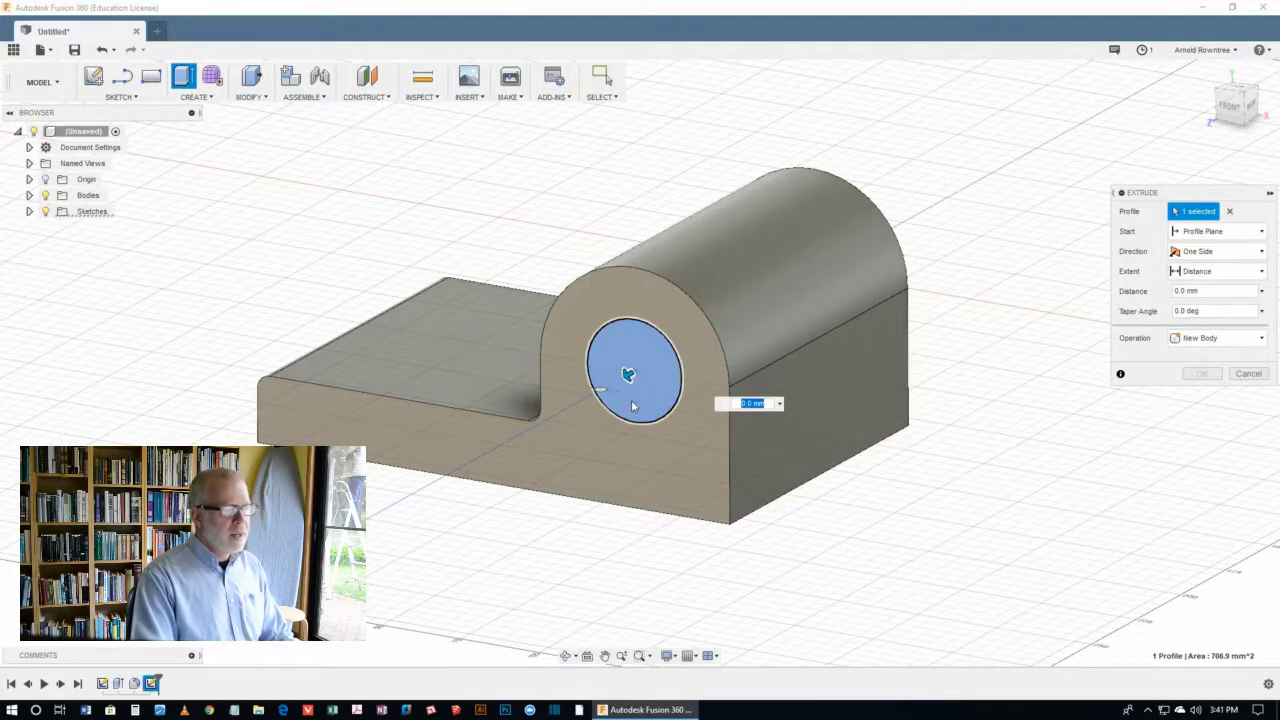
drag(627, 374, 688, 328)
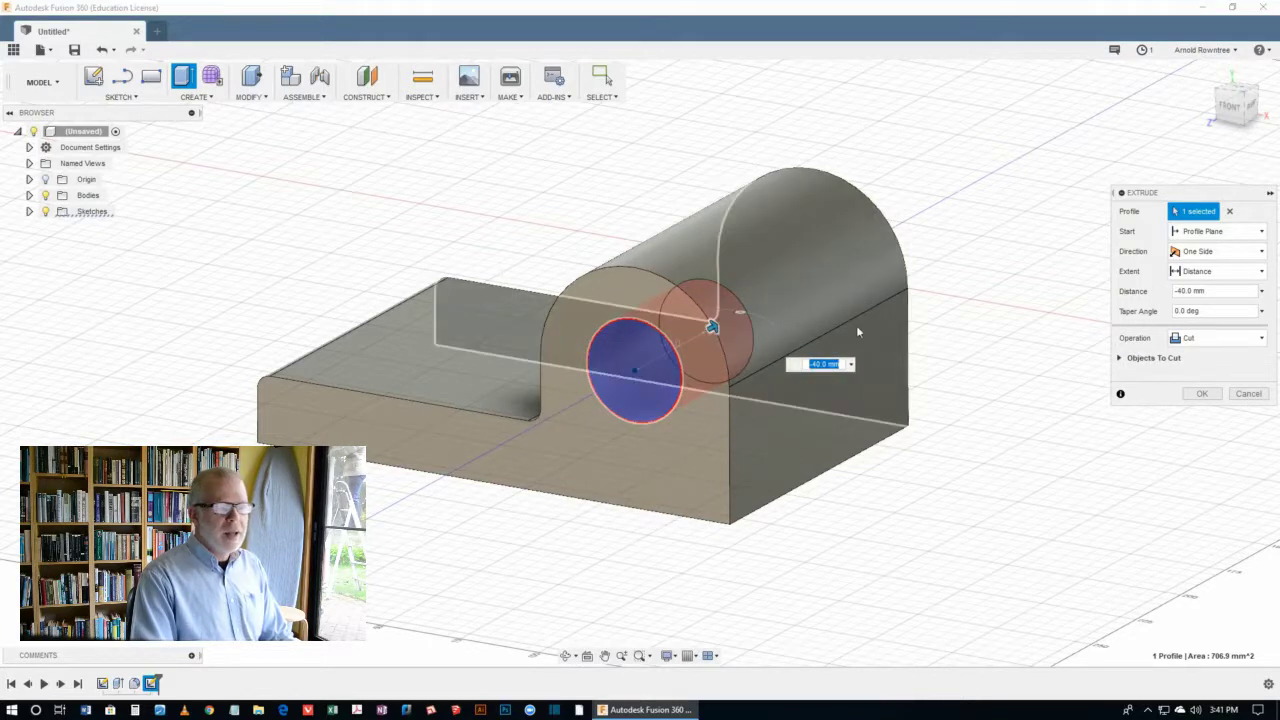
click(1207, 338)
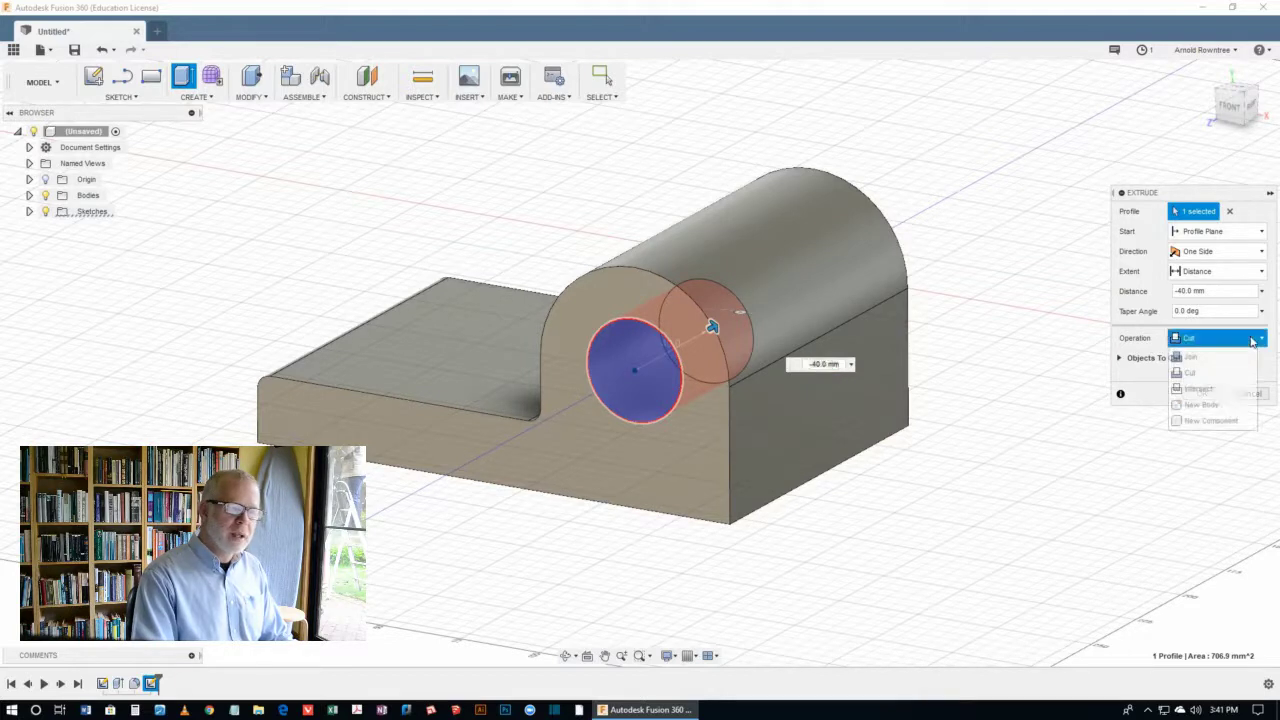
click(1199, 373)
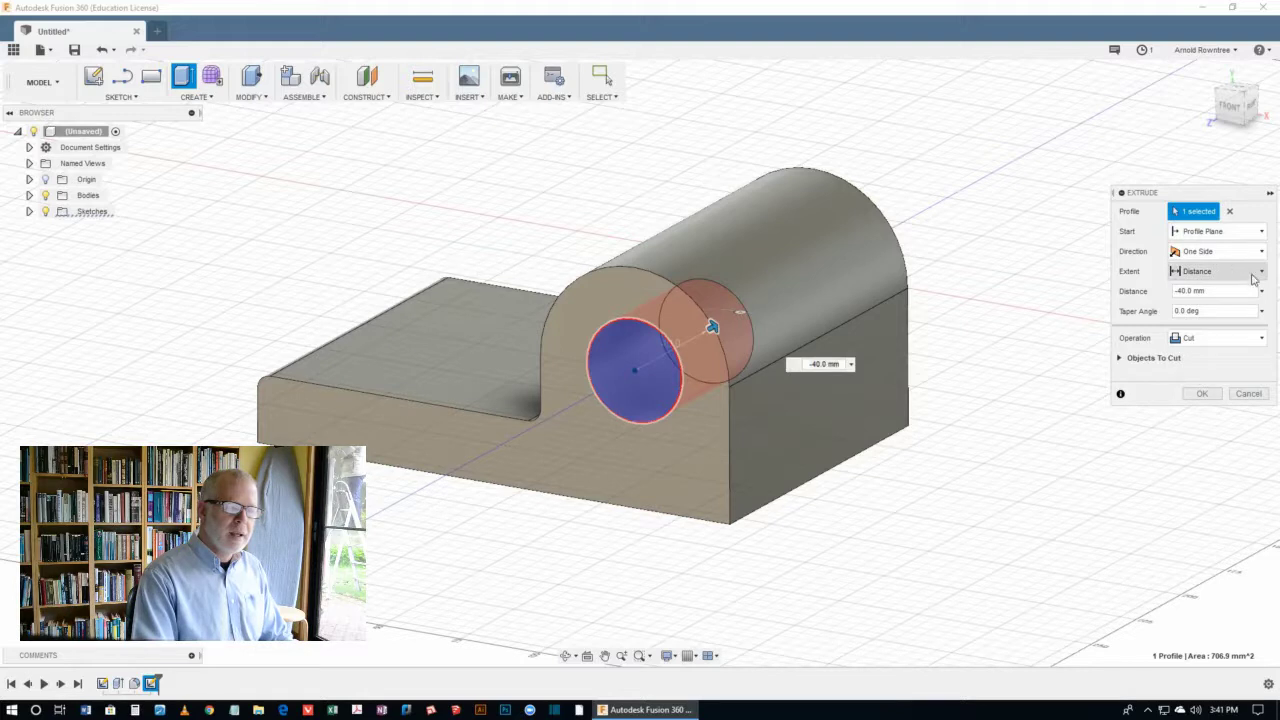
click(1260, 274)
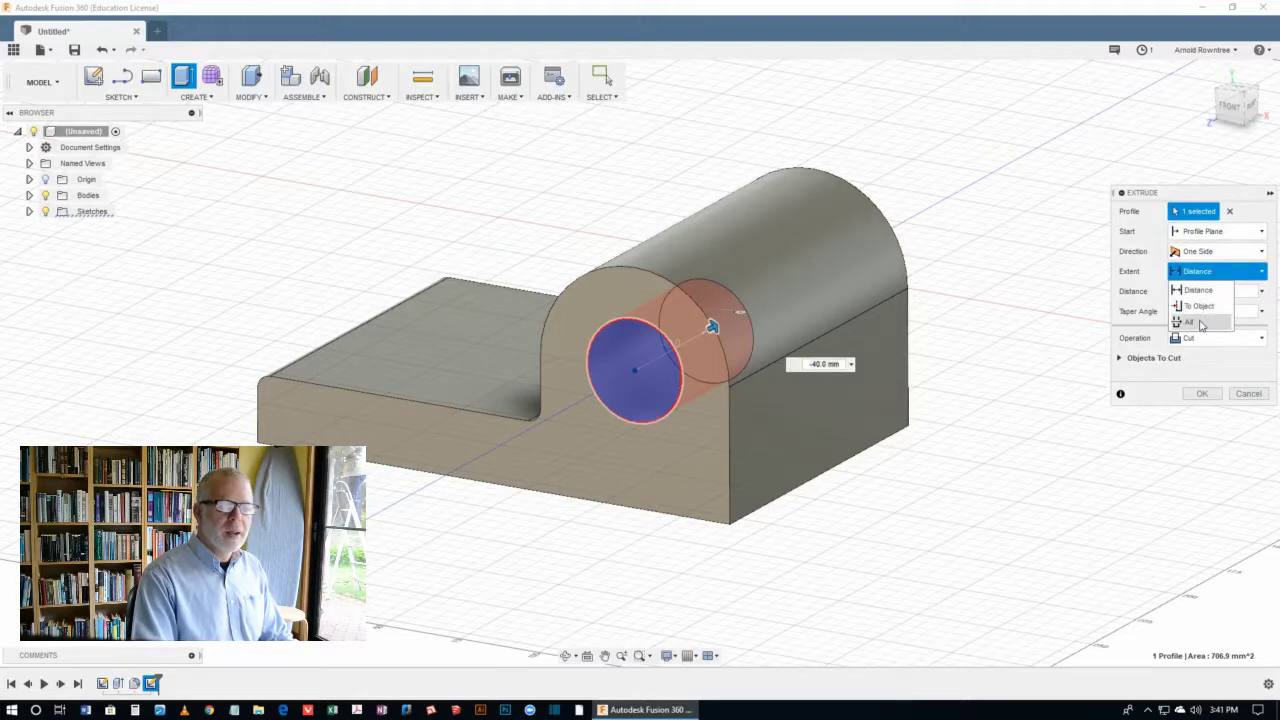
click(1196, 322)
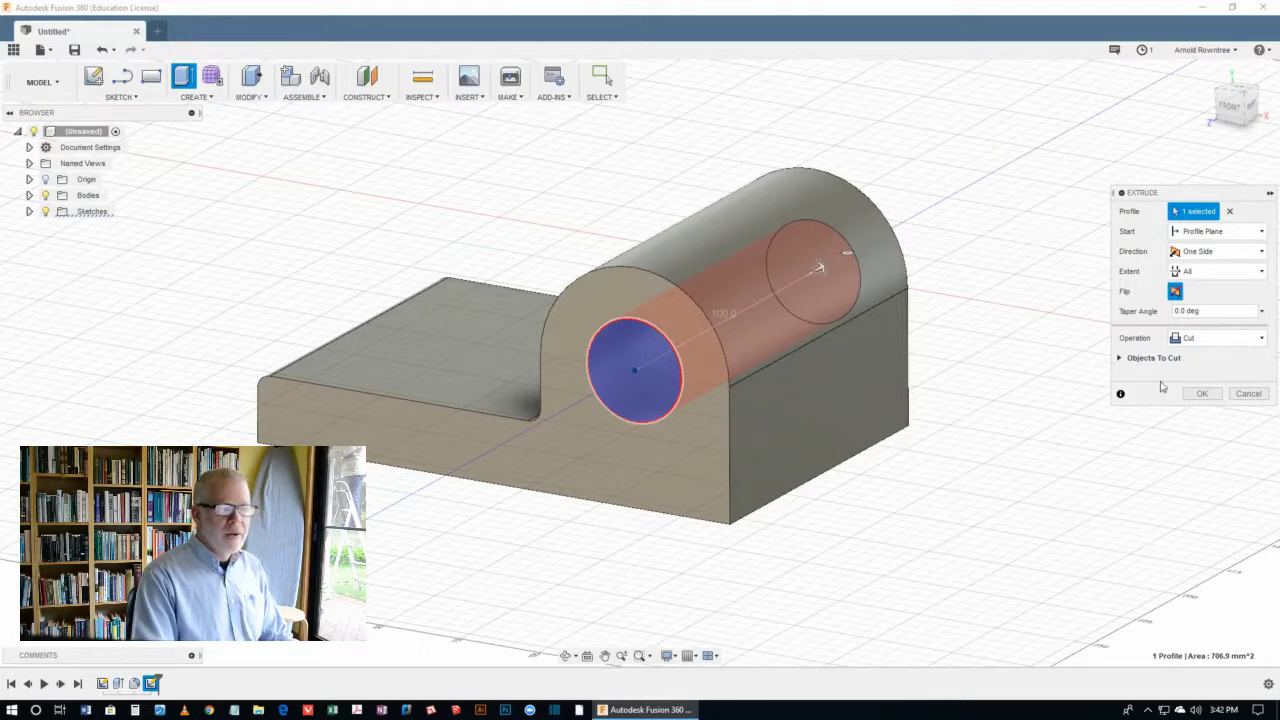
click(1202, 394)
shift+middle_drag(900, 386, 875, 379)
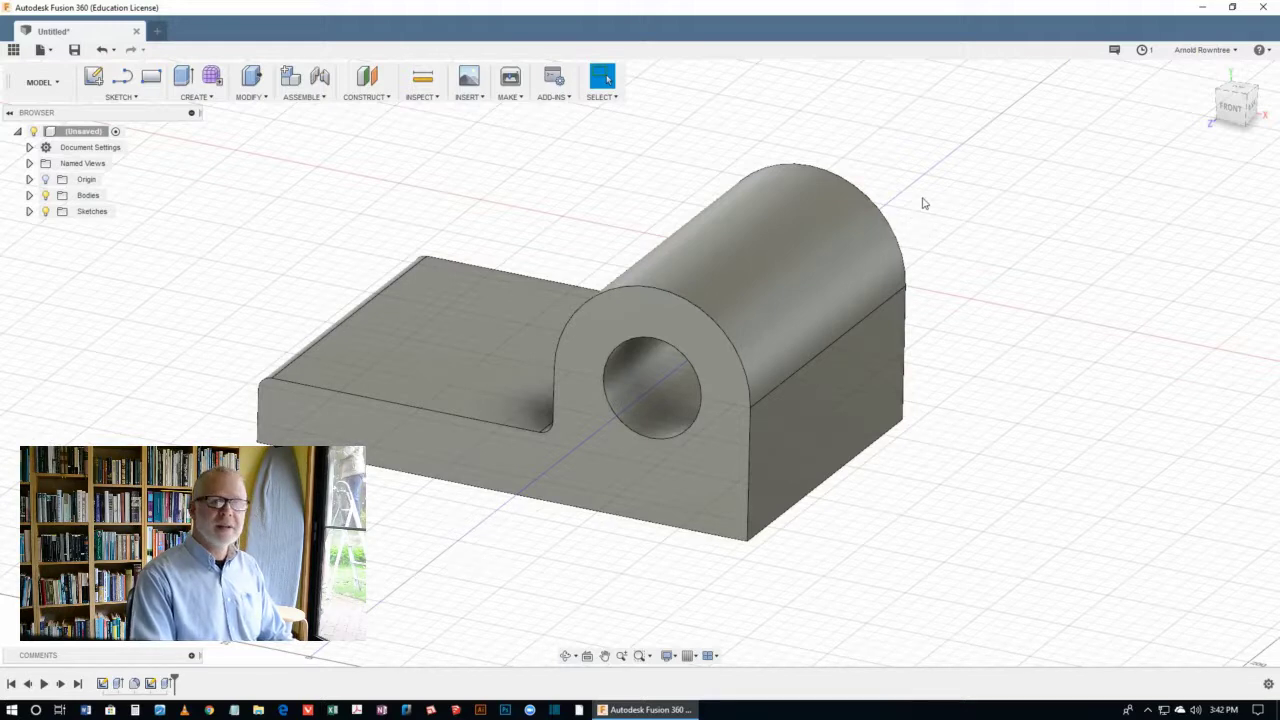
scroll(806, 334, up, 5)
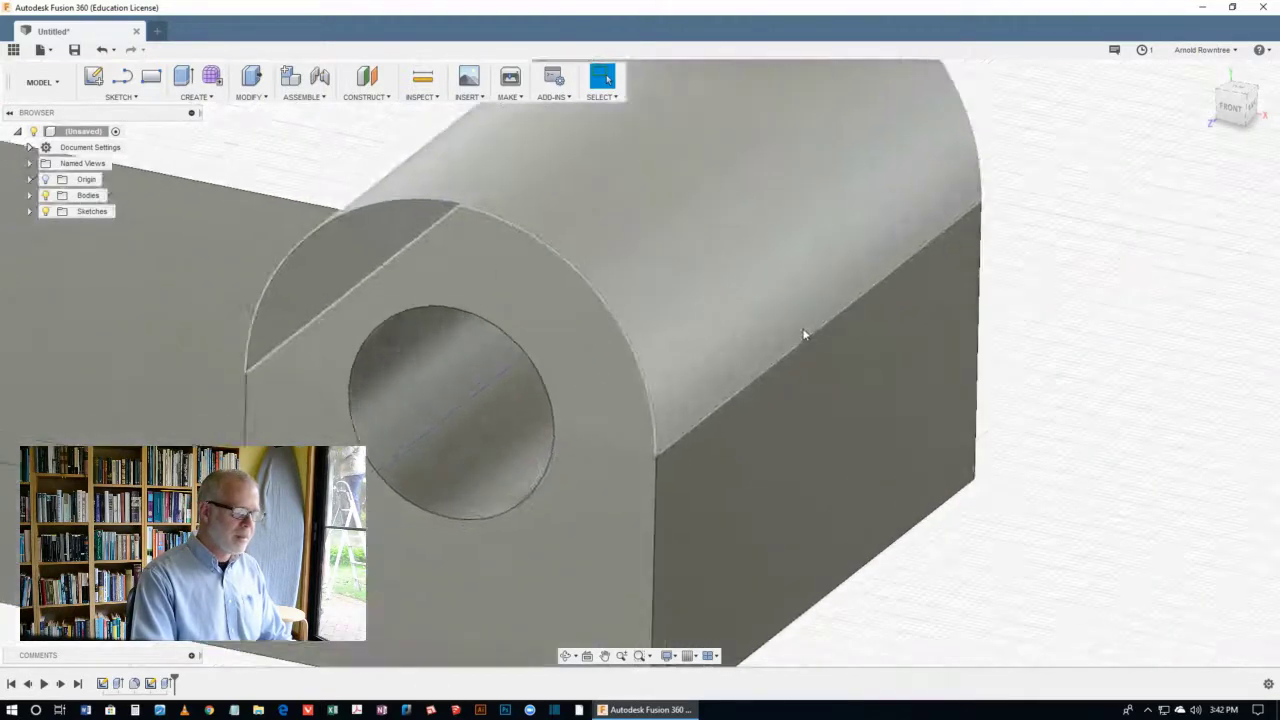